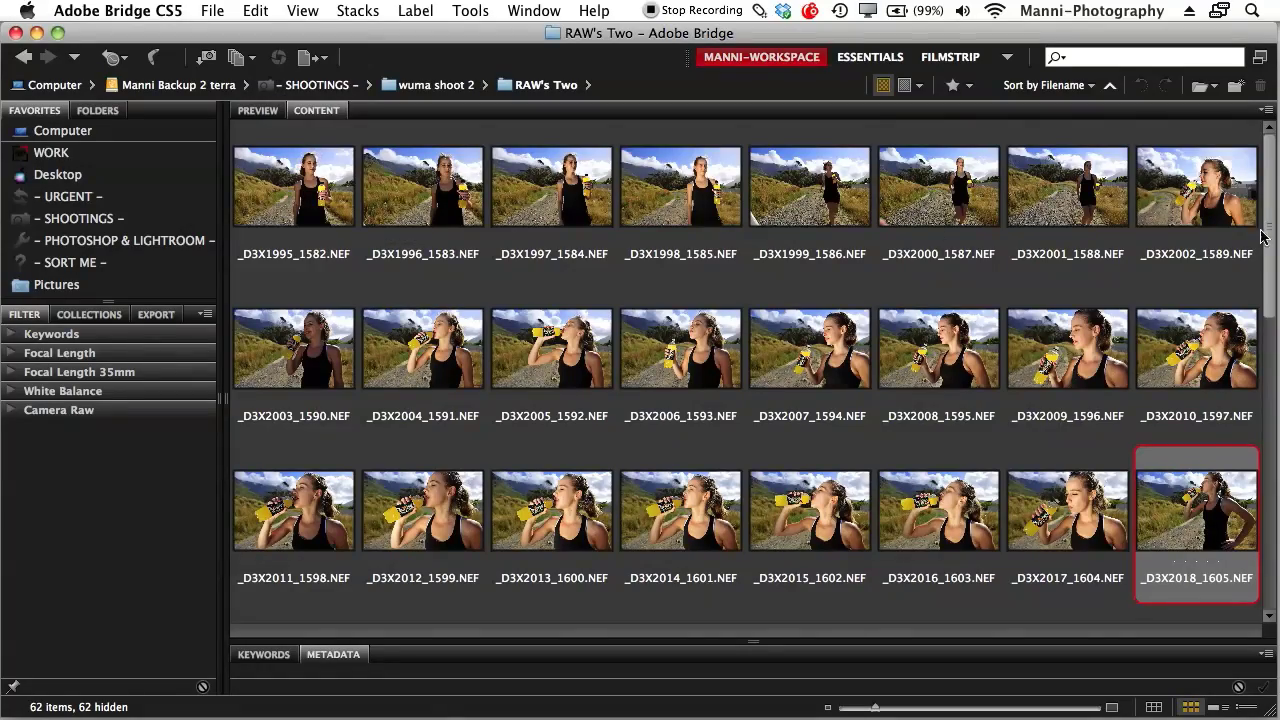
scroll(1274, 235, down, 2)
drag(1274, 235, 1258, 535)
scroll(1190, 200, up, 10)
click(1195, 195)
scroll(1190, 190, up, 6)
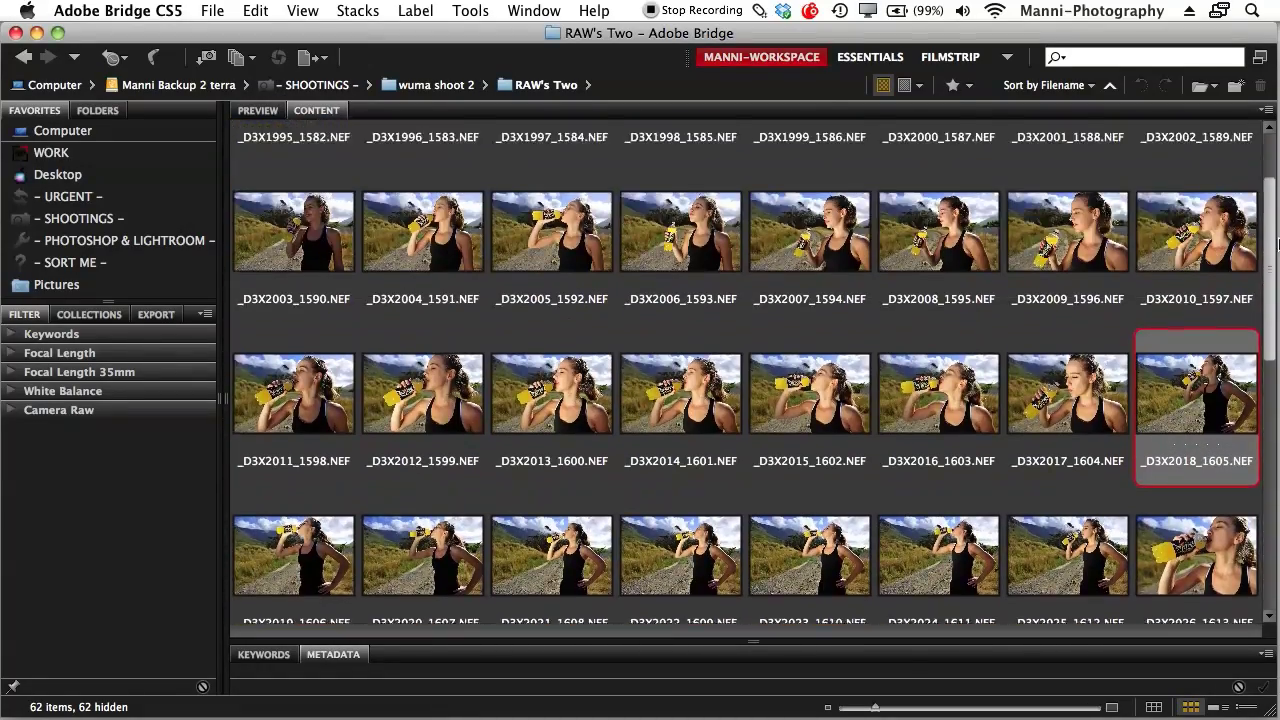
Try rating _D3X1995_1582.NEF with two and then five stars, and clear its rating
click(335, 200)
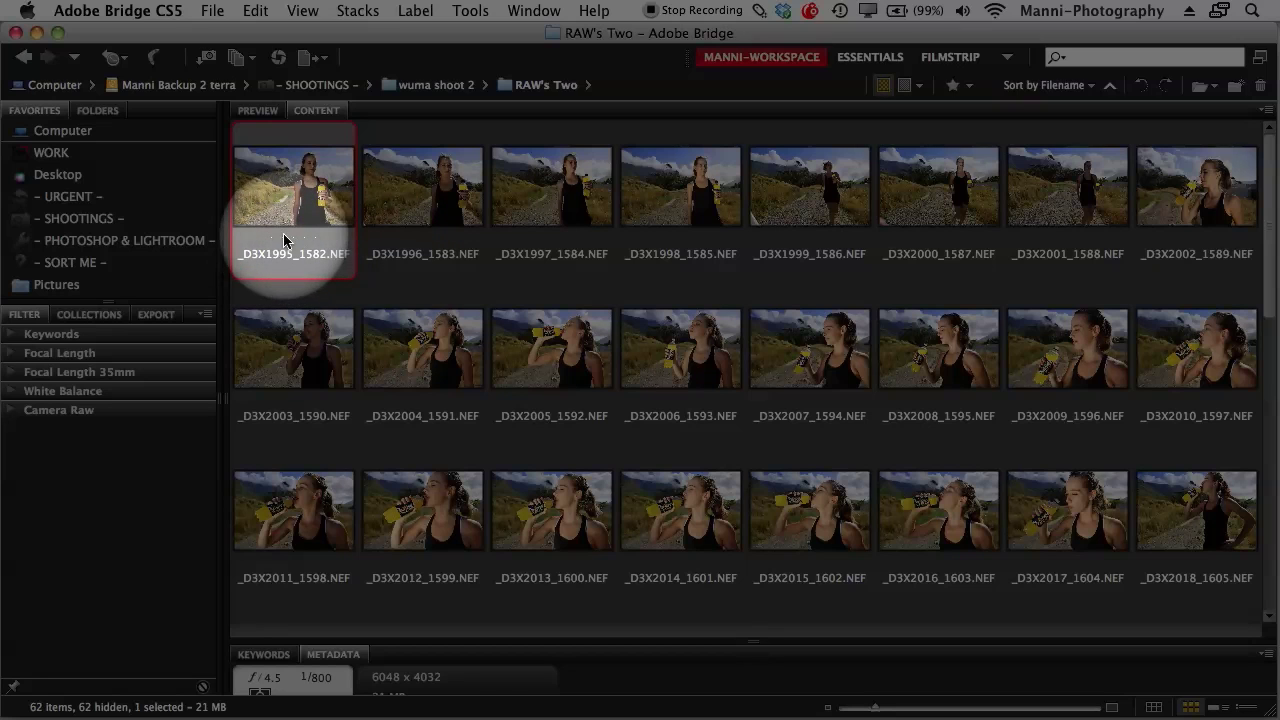
click(283, 239)
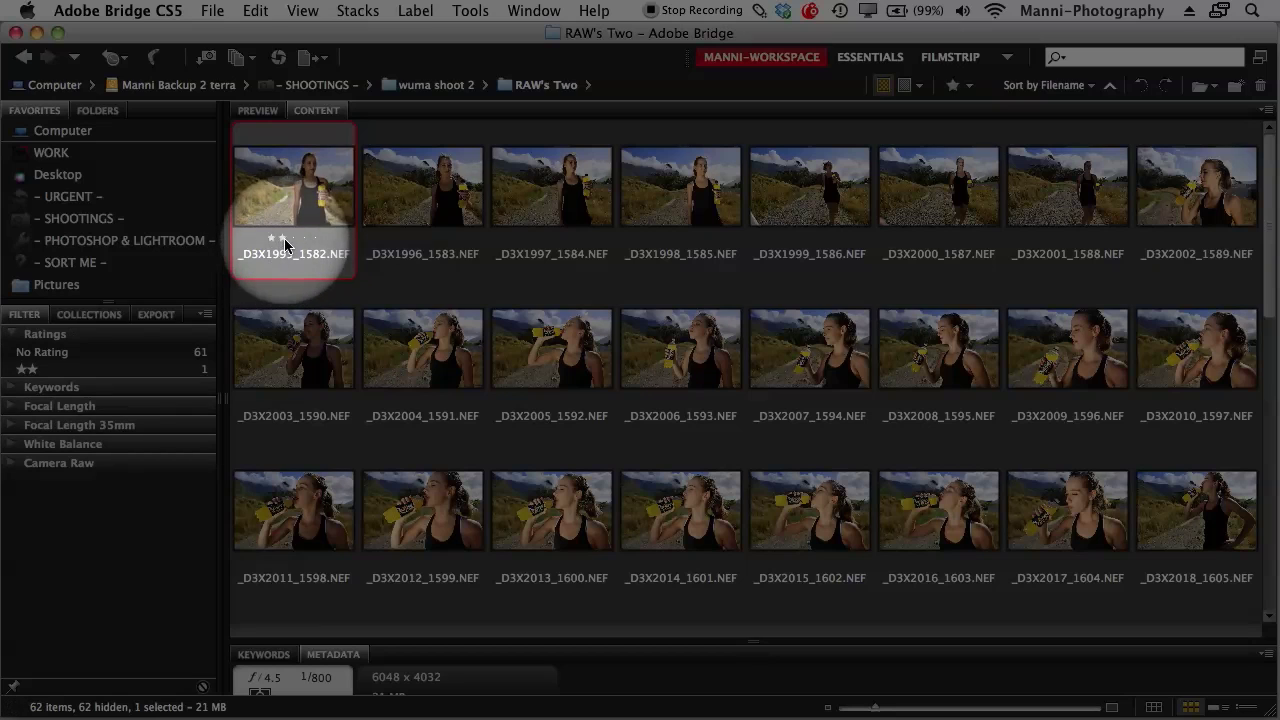
key(super+period)
key(super+period)
key(super+period)
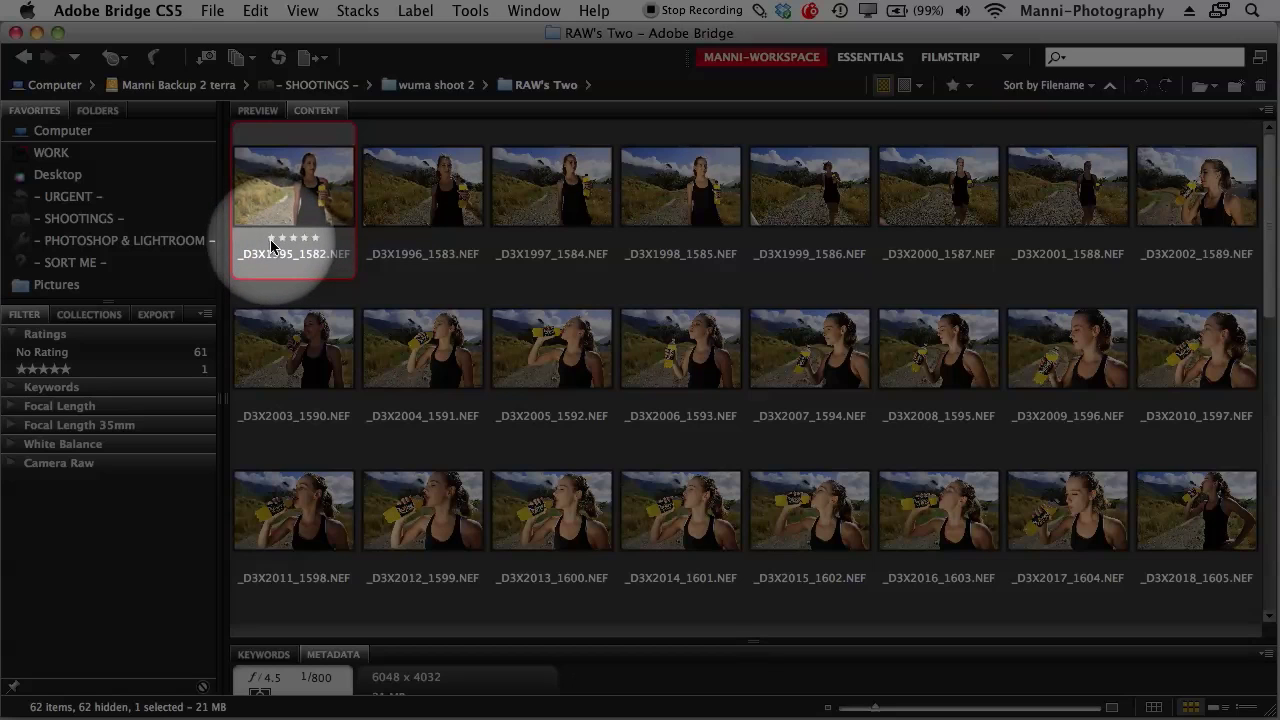
click(264, 241)
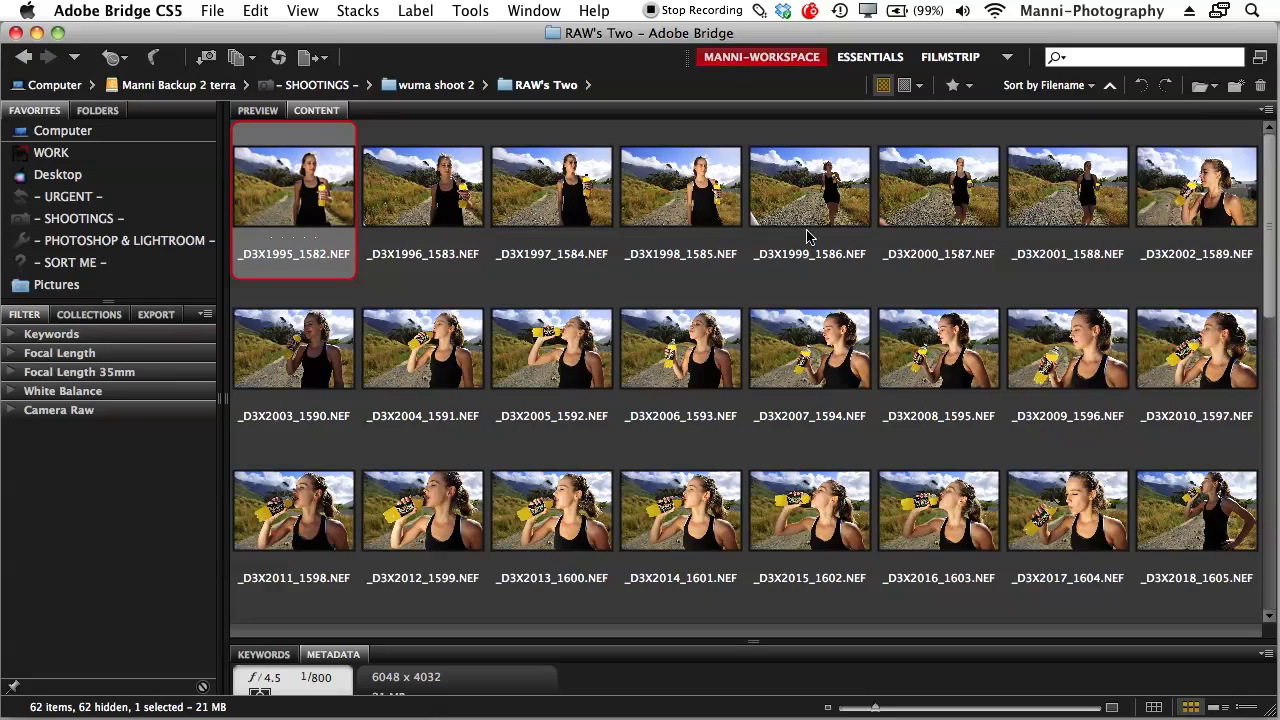
Review the photos one by one in full screen, from _D3X1995_1582.NEF to _D3X2005_1592.NEF
scroll(1274, 253, down, 10)
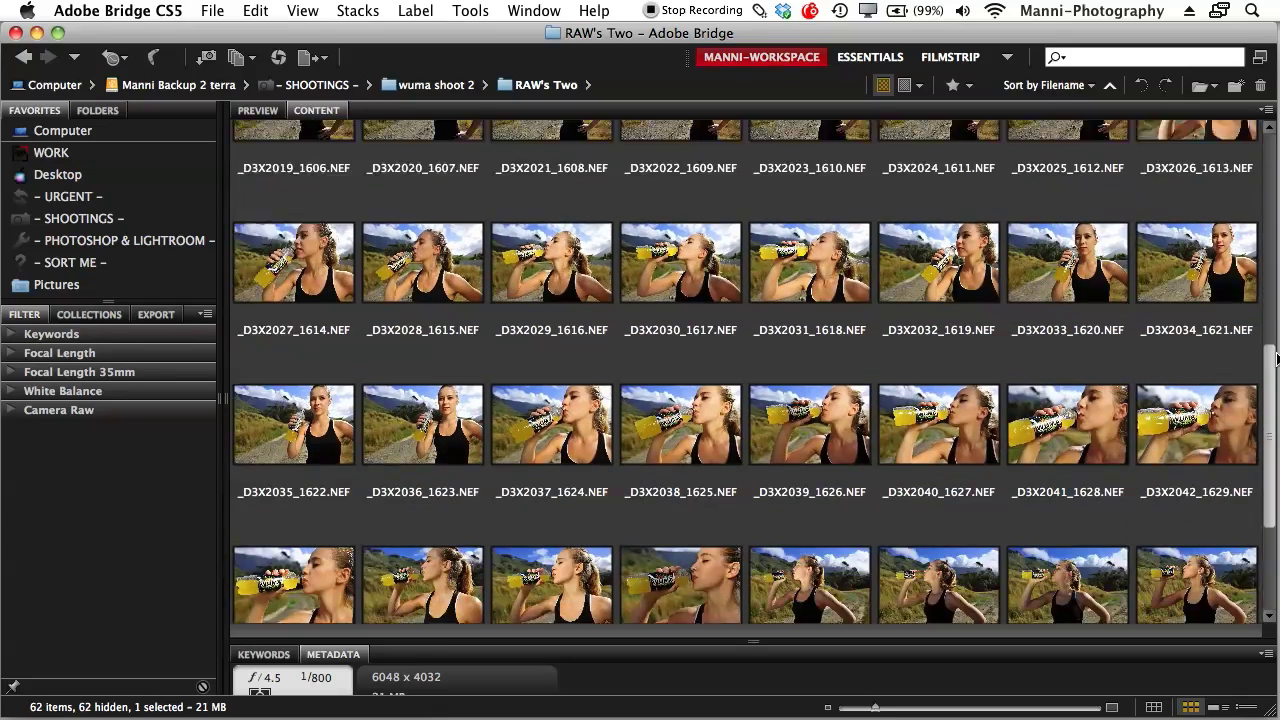
scroll(900, 270, up, 10)
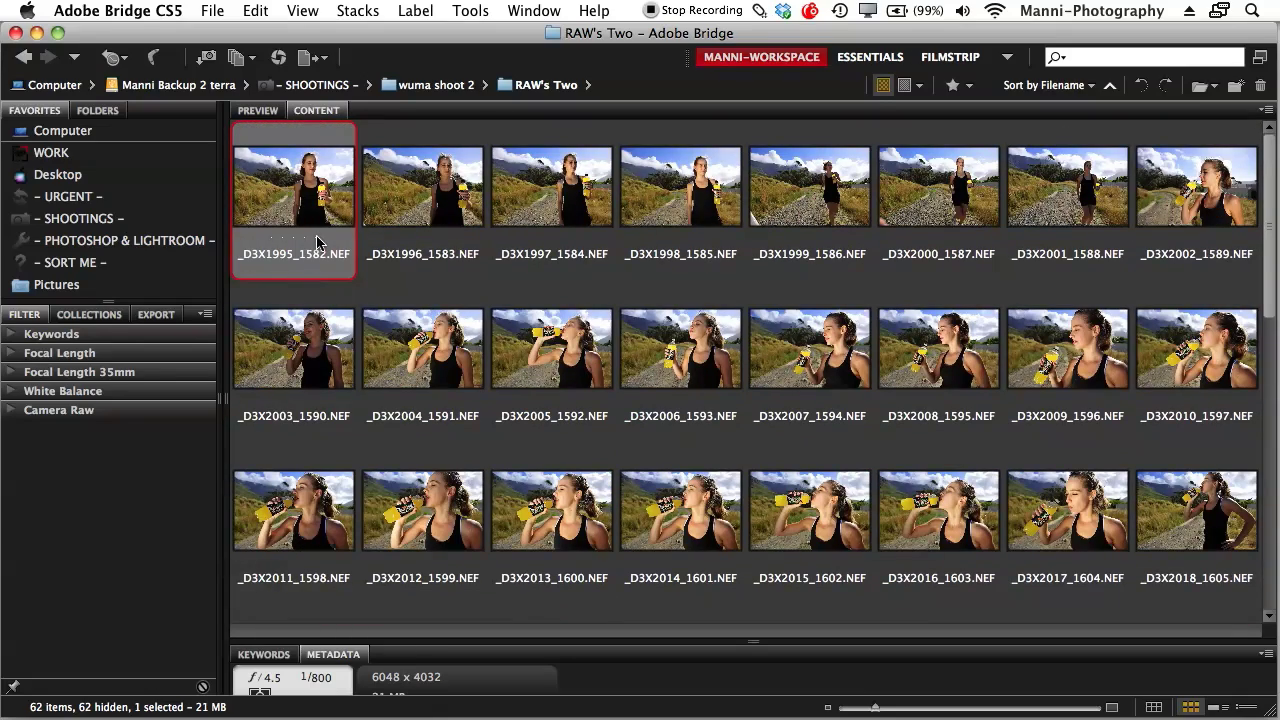
key(space)
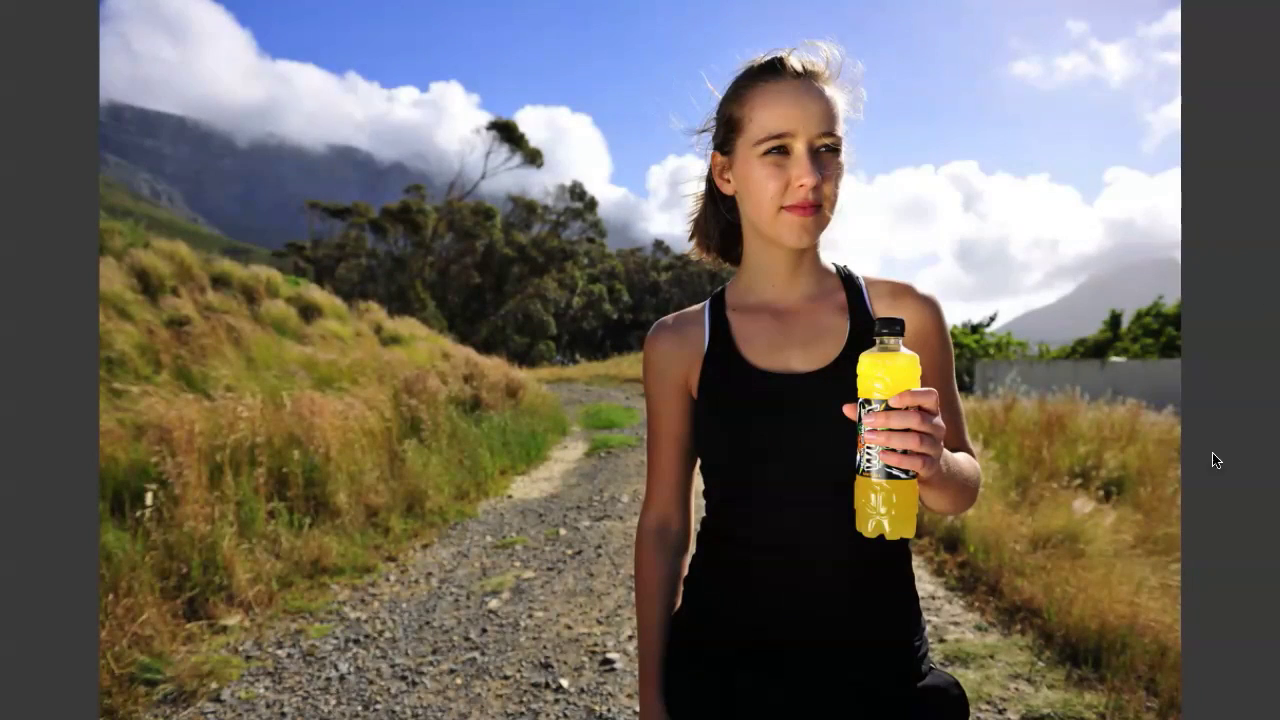
key(Right)
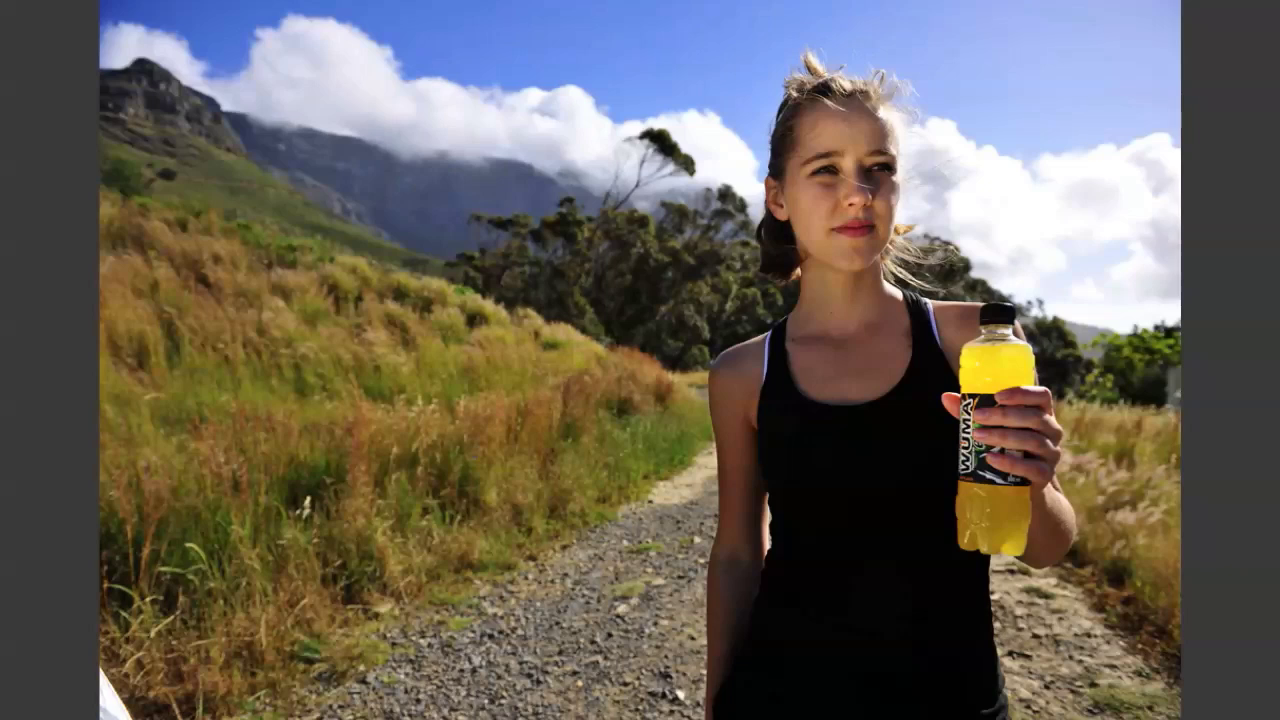
key(Right)
key(Right)
key(Right)
key(Right)
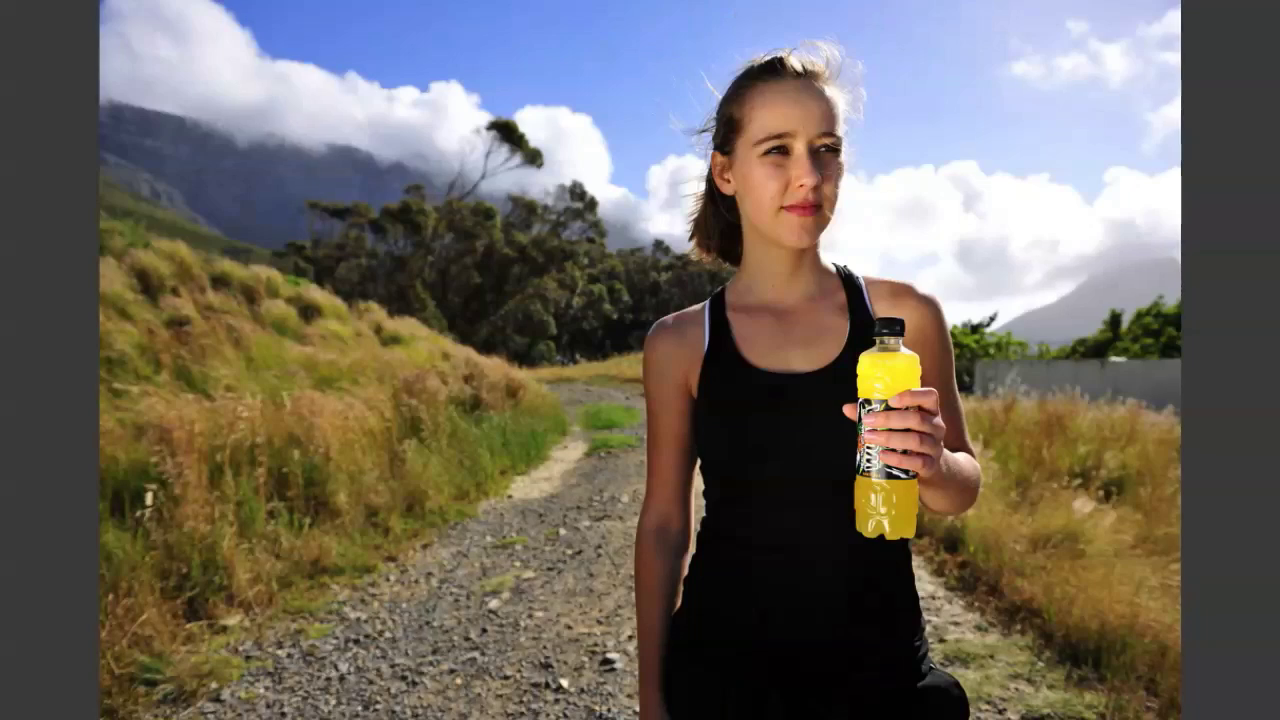
key(Right)
key(Right)
key(Right)
key(Right)
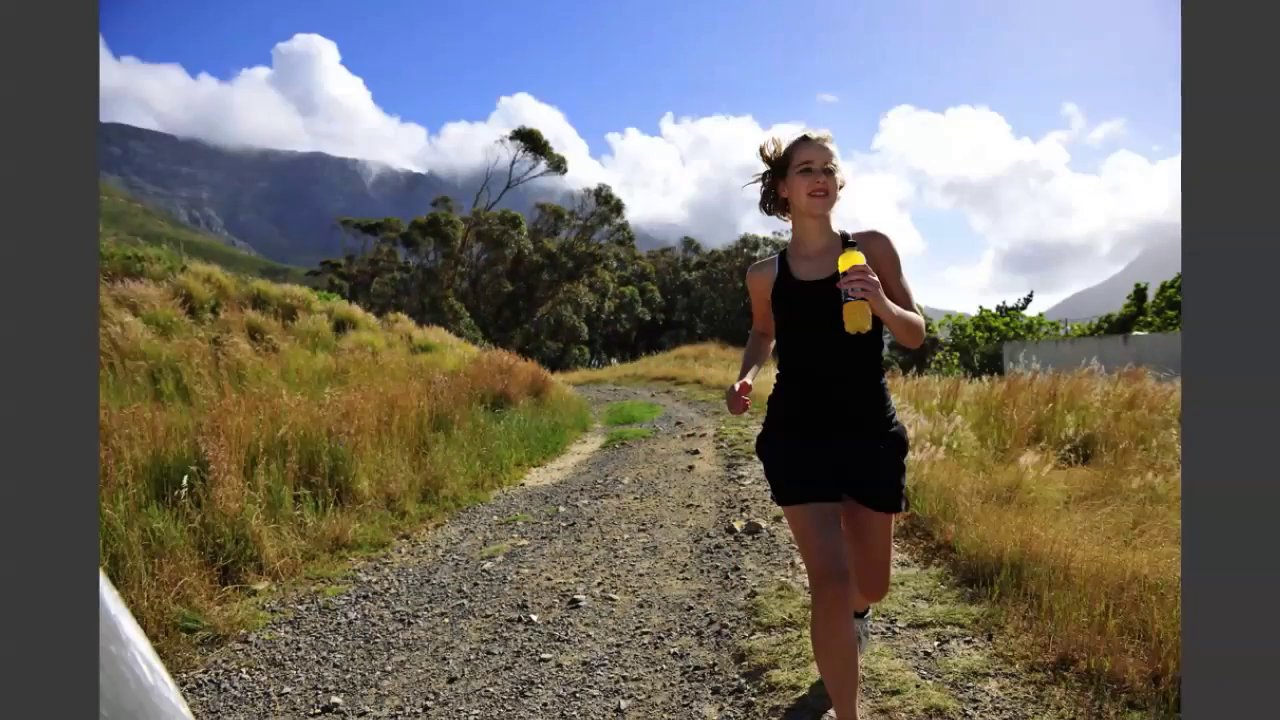
key(Right)
key(Right)
key(Right)
key(Right)
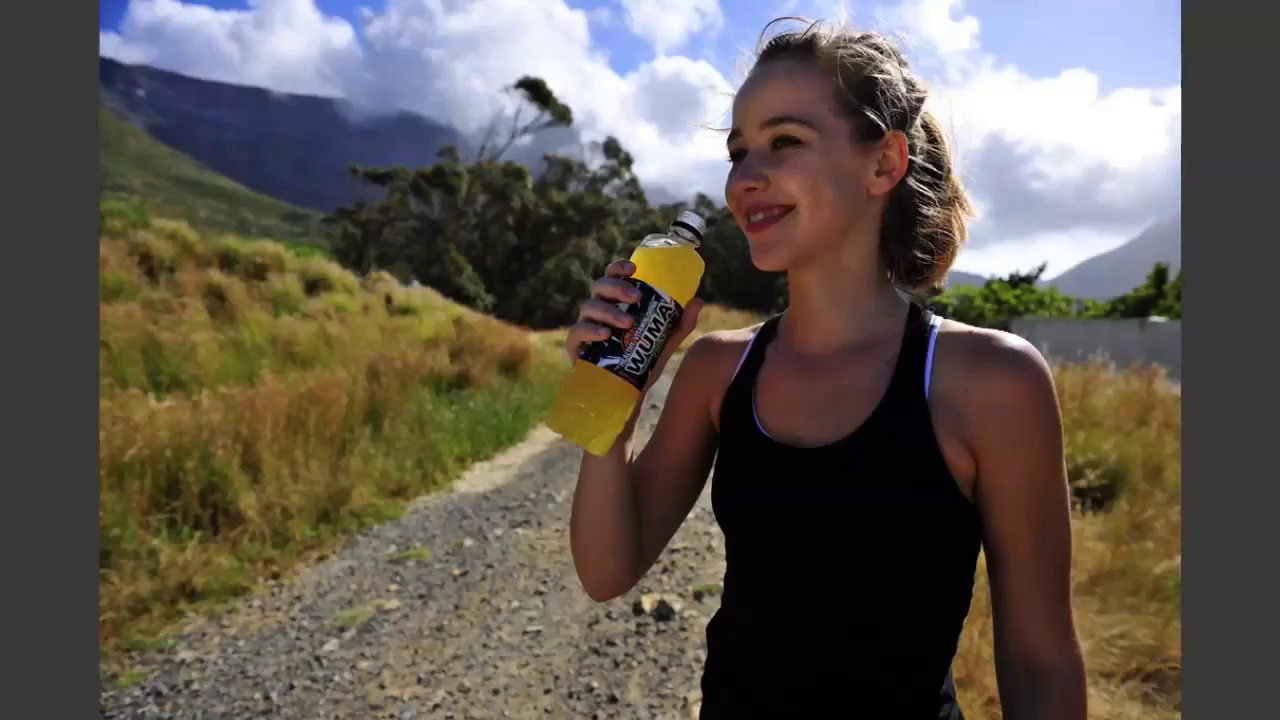
key(Right)
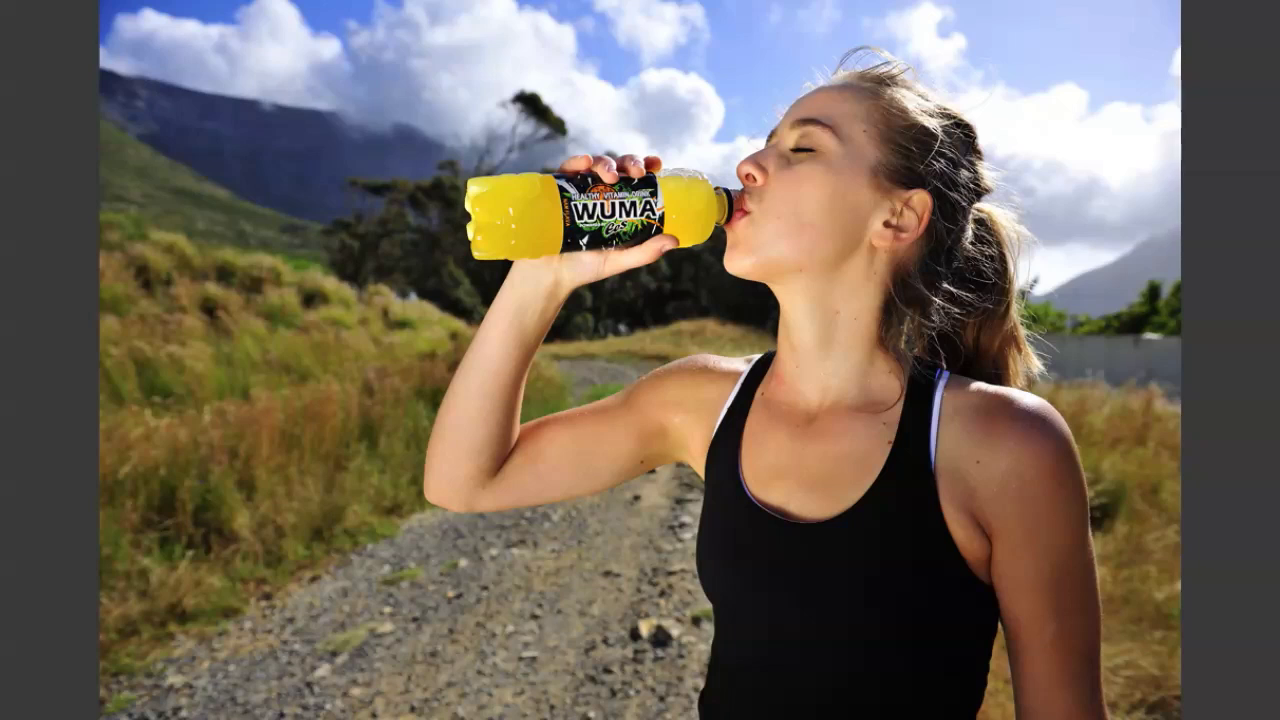
key(space)
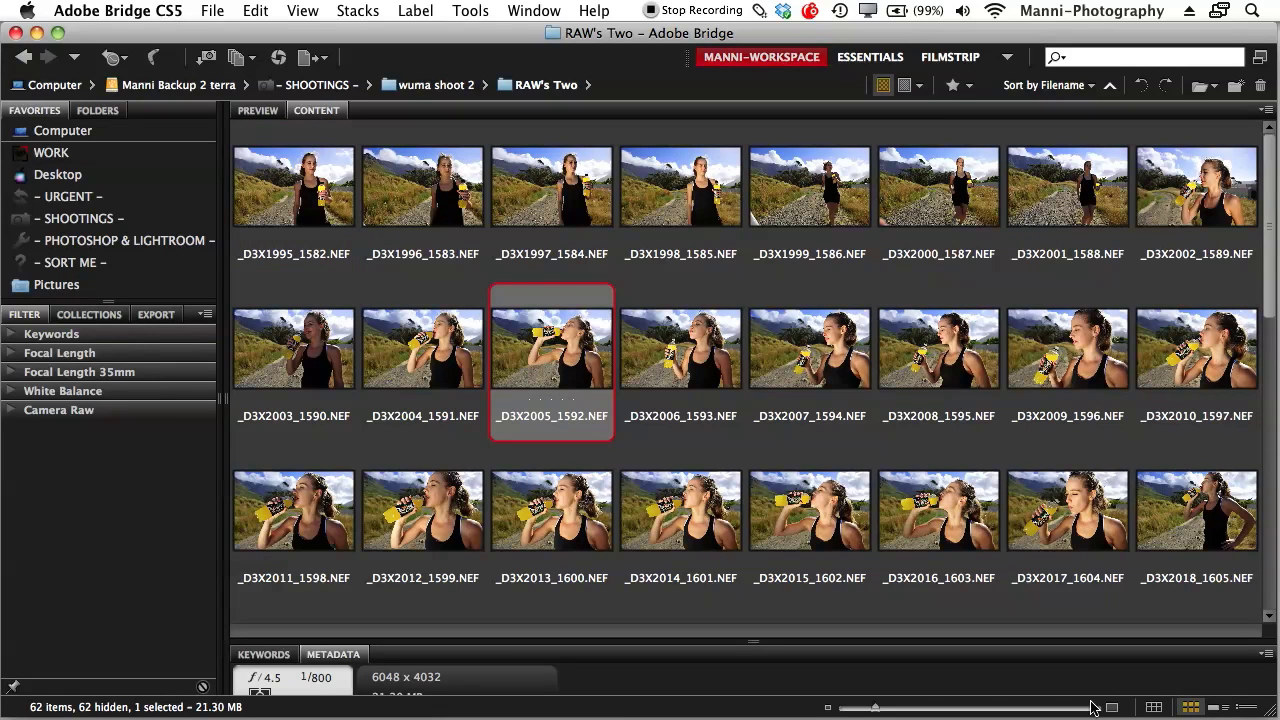
Rate _D3X2005_1592.NEF, trying one to five stars and settling on one star
click(530, 402)
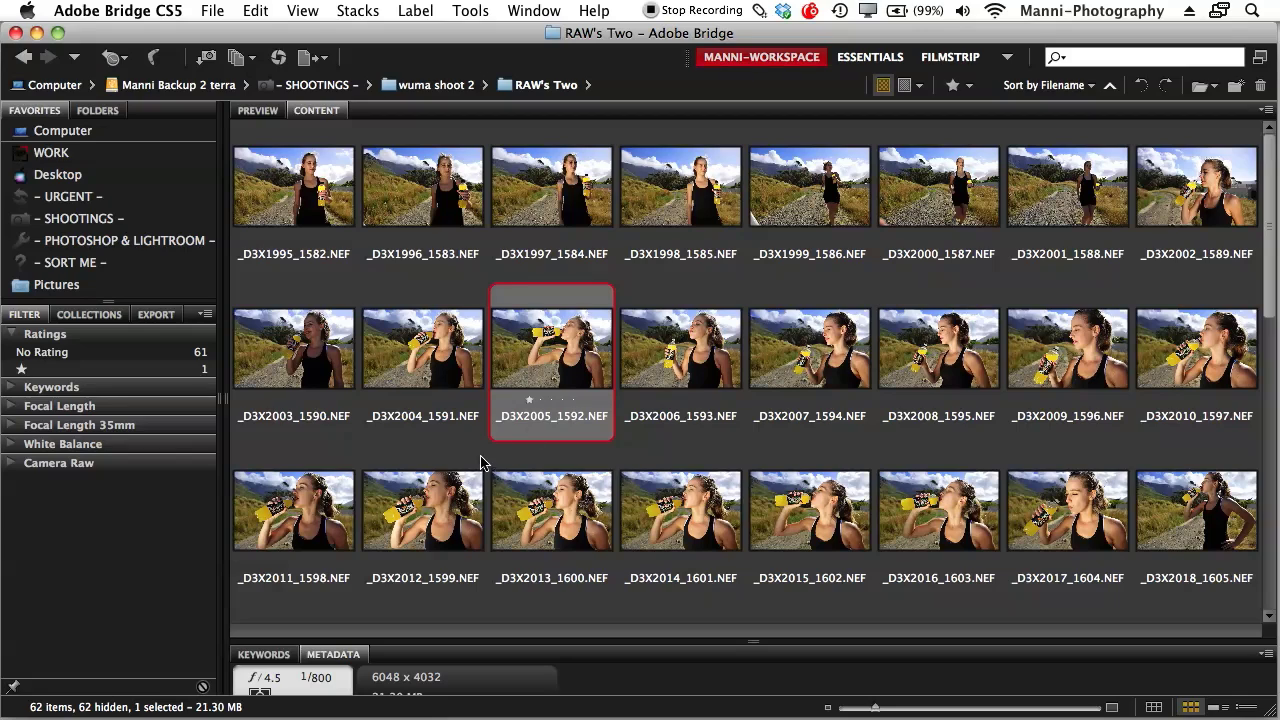
click(543, 400)
click(552, 400)
click(560, 400)
click(573, 400)
key(super+1)
Review the photos in full screen from _D3X2005_1592.NEF onward and rate _D3X2012_1599.NEF one star
key(space)
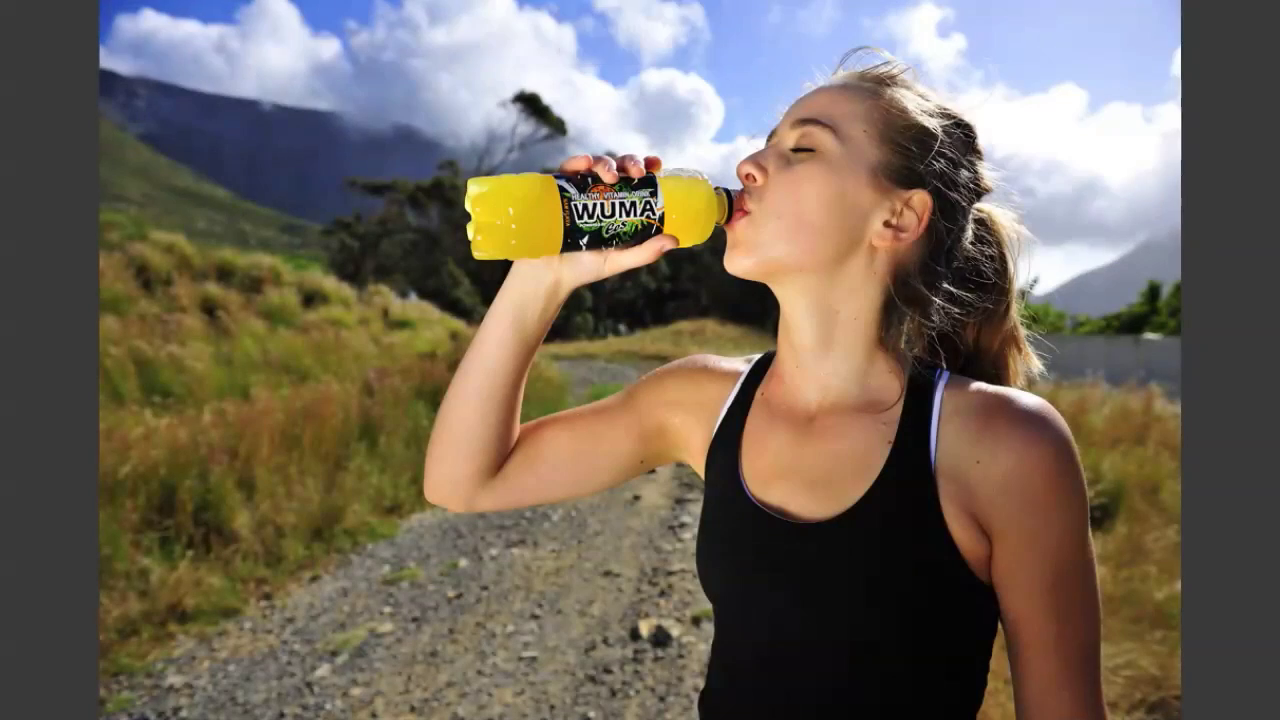
key(Right)
key(Right)
key(Right)
key(Right)
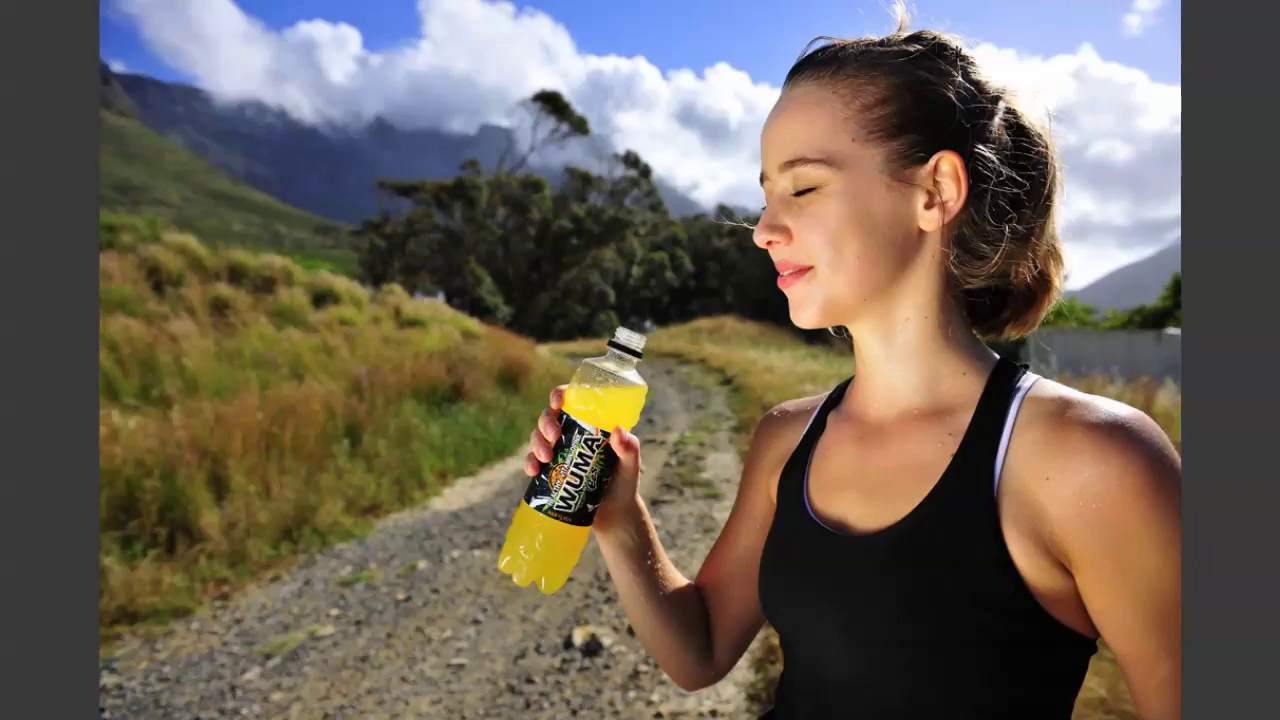
key(Right)
key(Right)
key(Right)
key(Right)
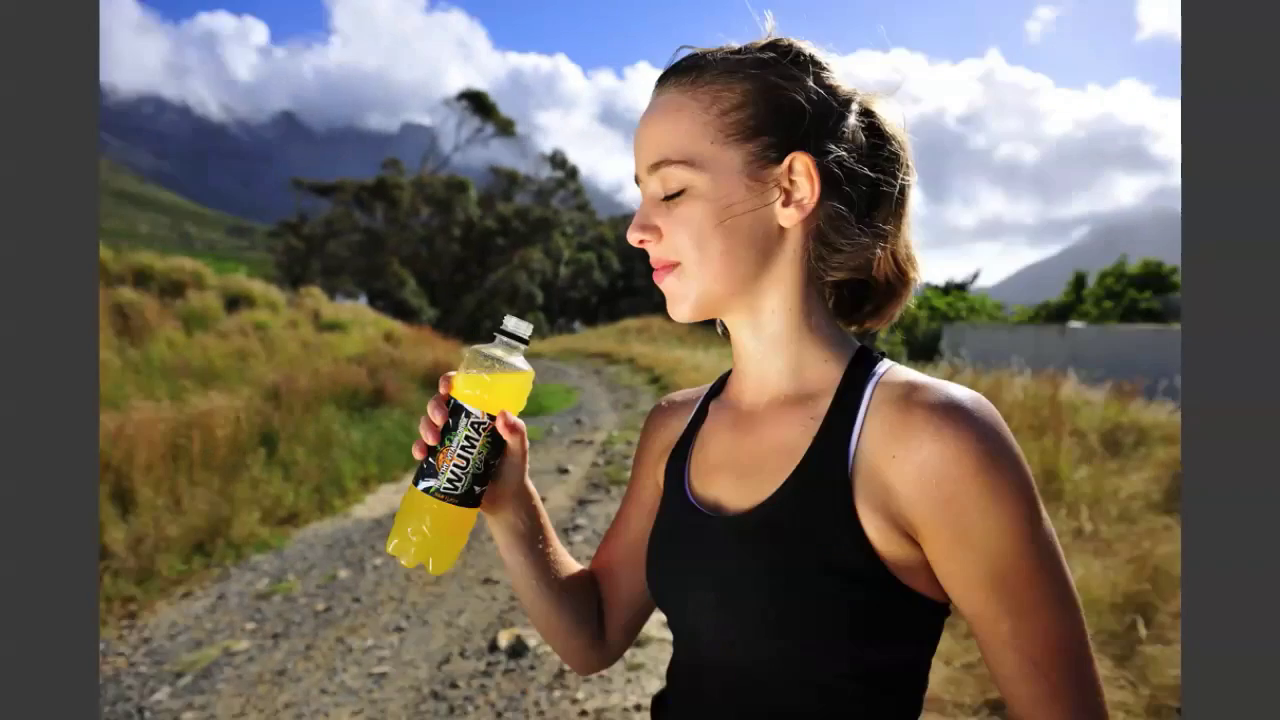
key(Right)
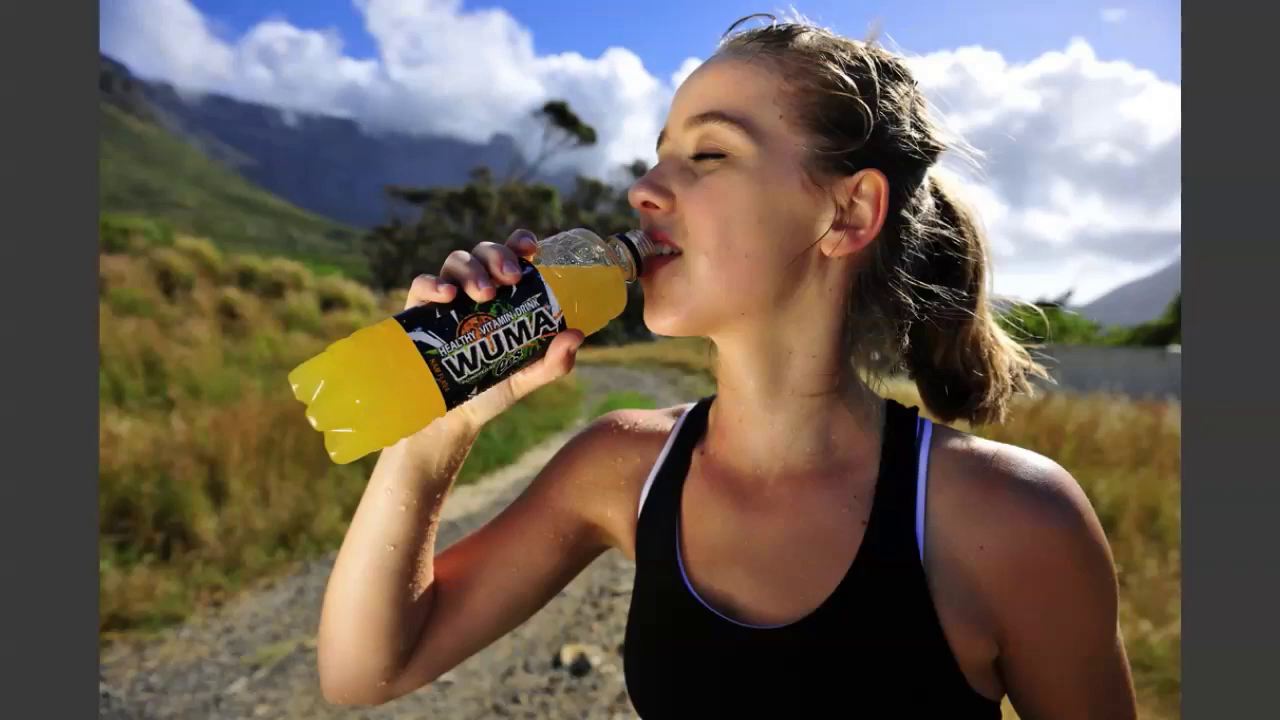
key(Left)
key(Right)
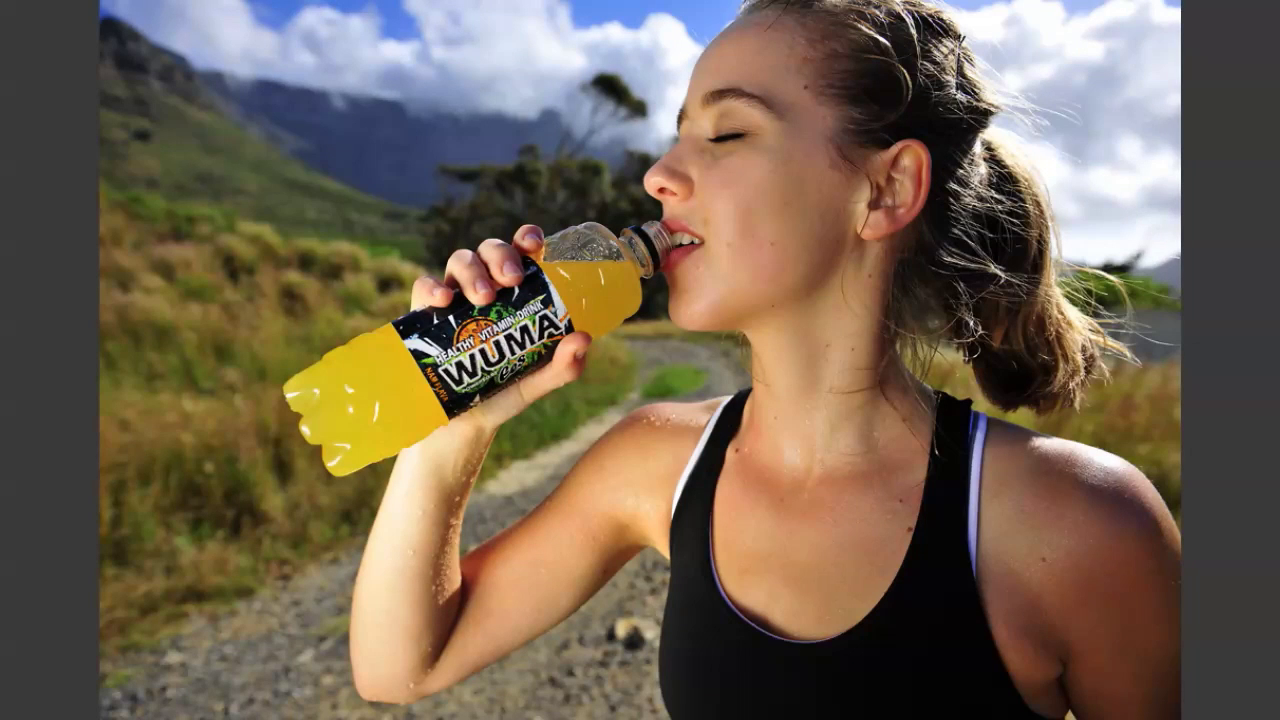
key(Escape)
key(super+1)
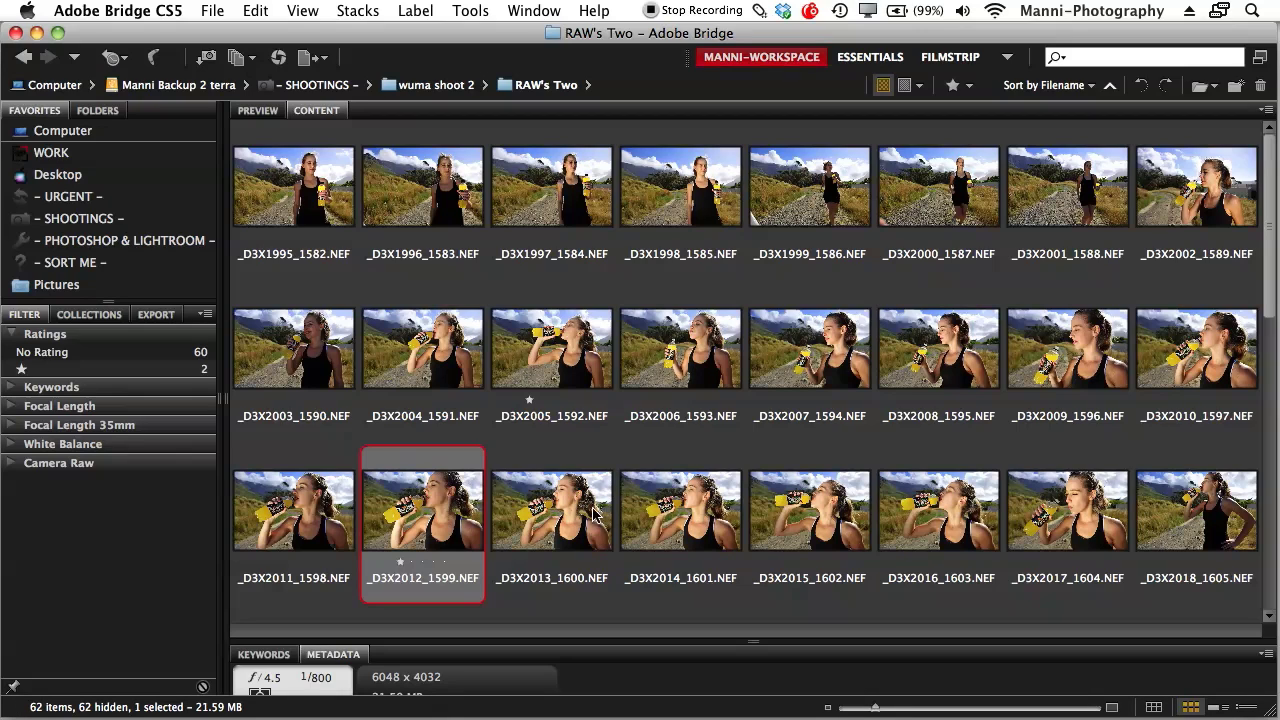
Add _D3X2014_1601, _D3X2016_1603, _D3X2008_1595, _D3X2006_1593, _D3X1999_1586 and _D3X1997_1584 to the selection and rate them all one star
super+click(655, 505)
super+click(935, 510)
super+click(935, 350)
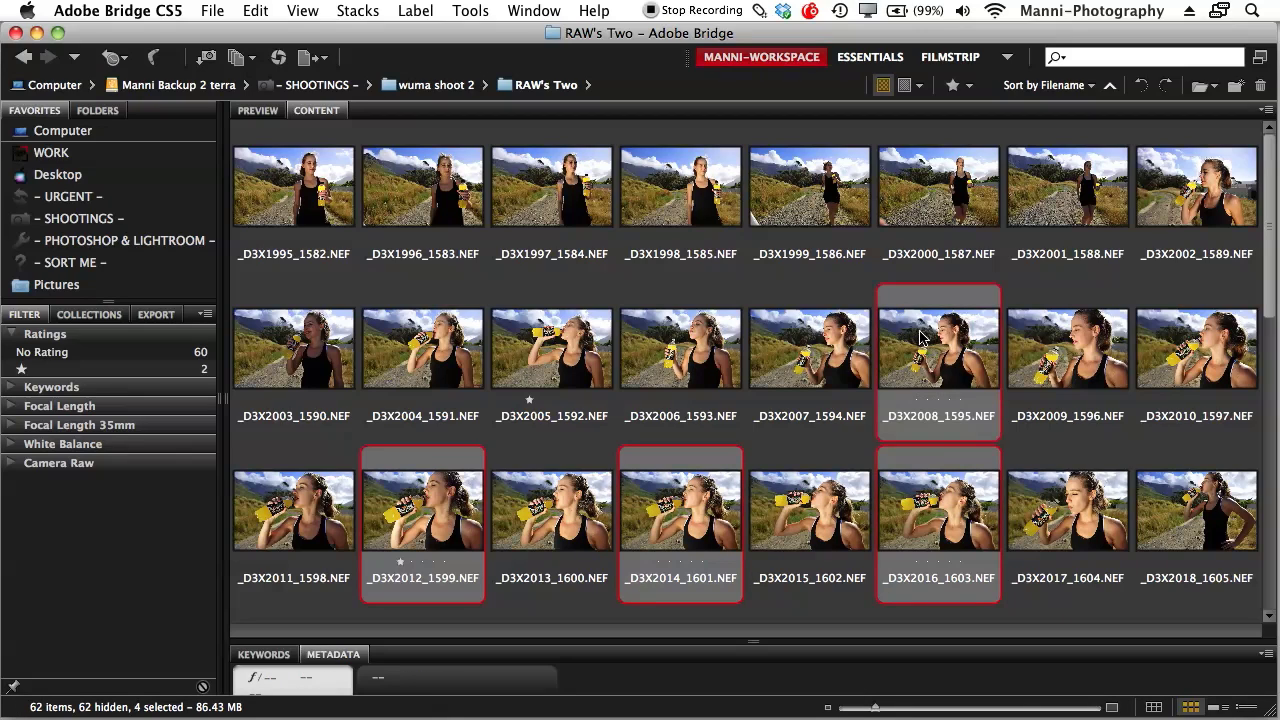
super+click(680, 350)
super+click(805, 178)
super+click(543, 180)
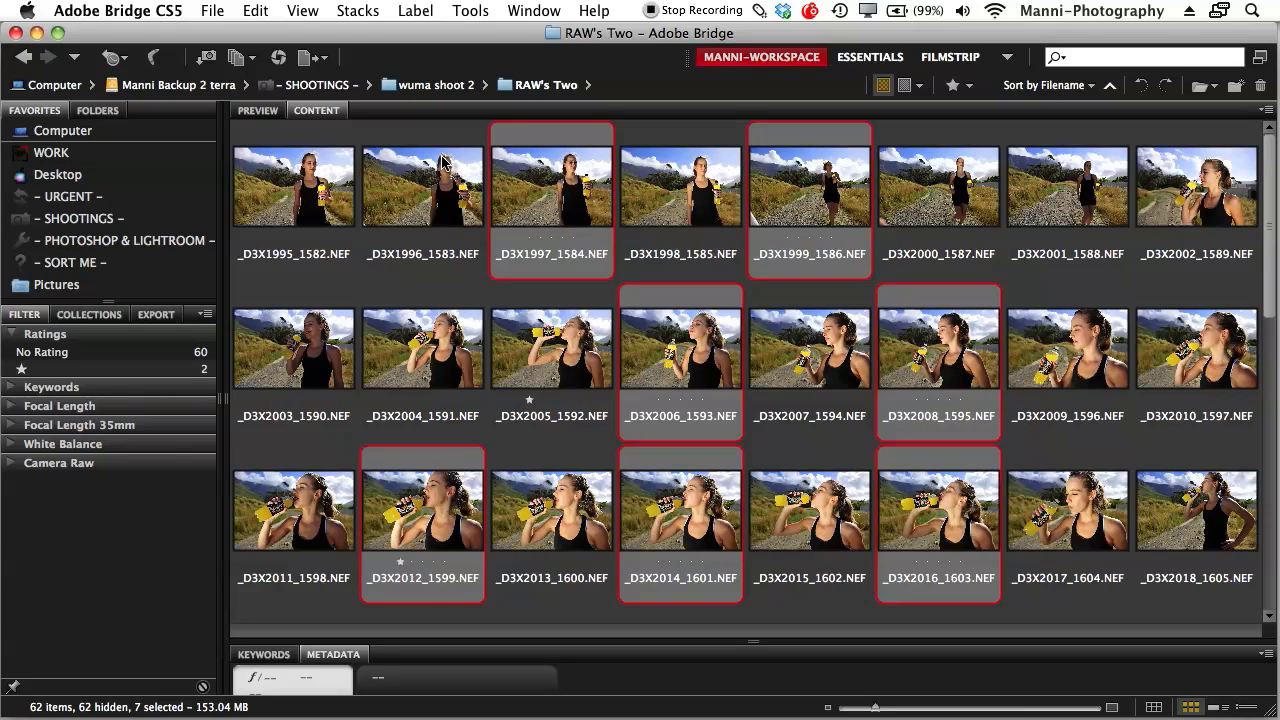
key(super+1)
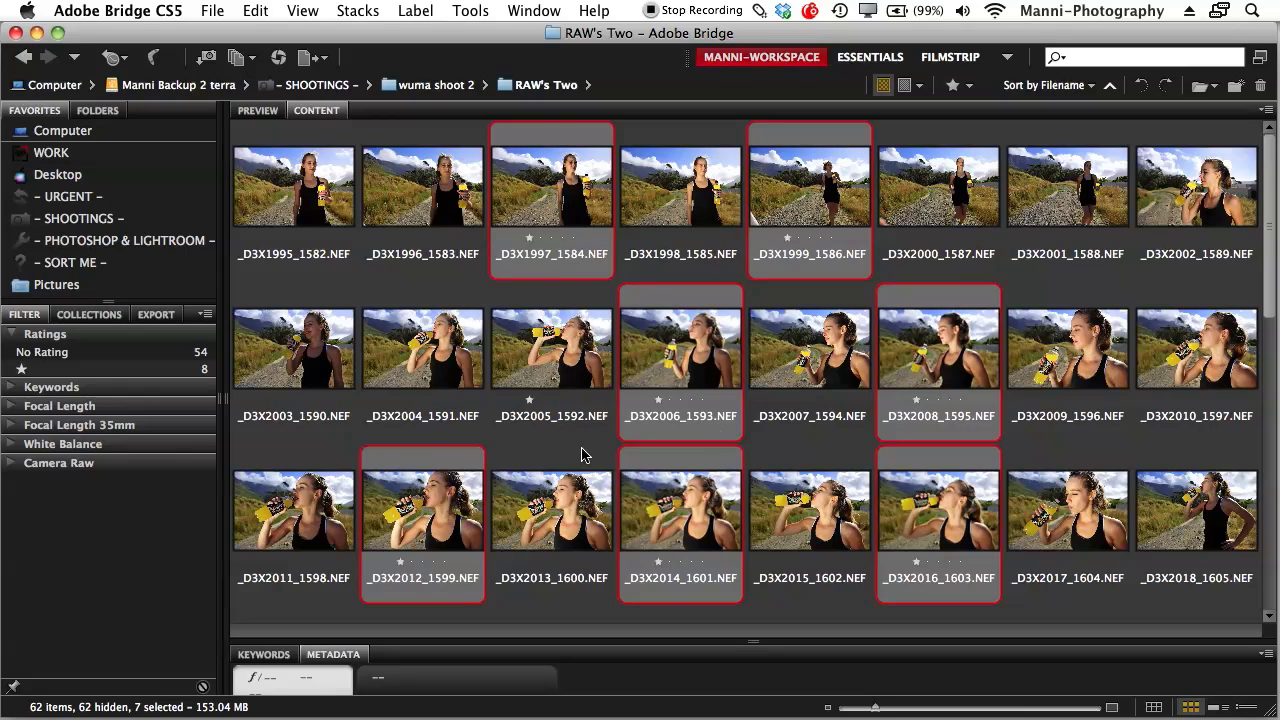
Add _D3X2005_1592.NEF to the selection, filter the folder to one-star photos only, and clear the selection
super+click(575, 392)
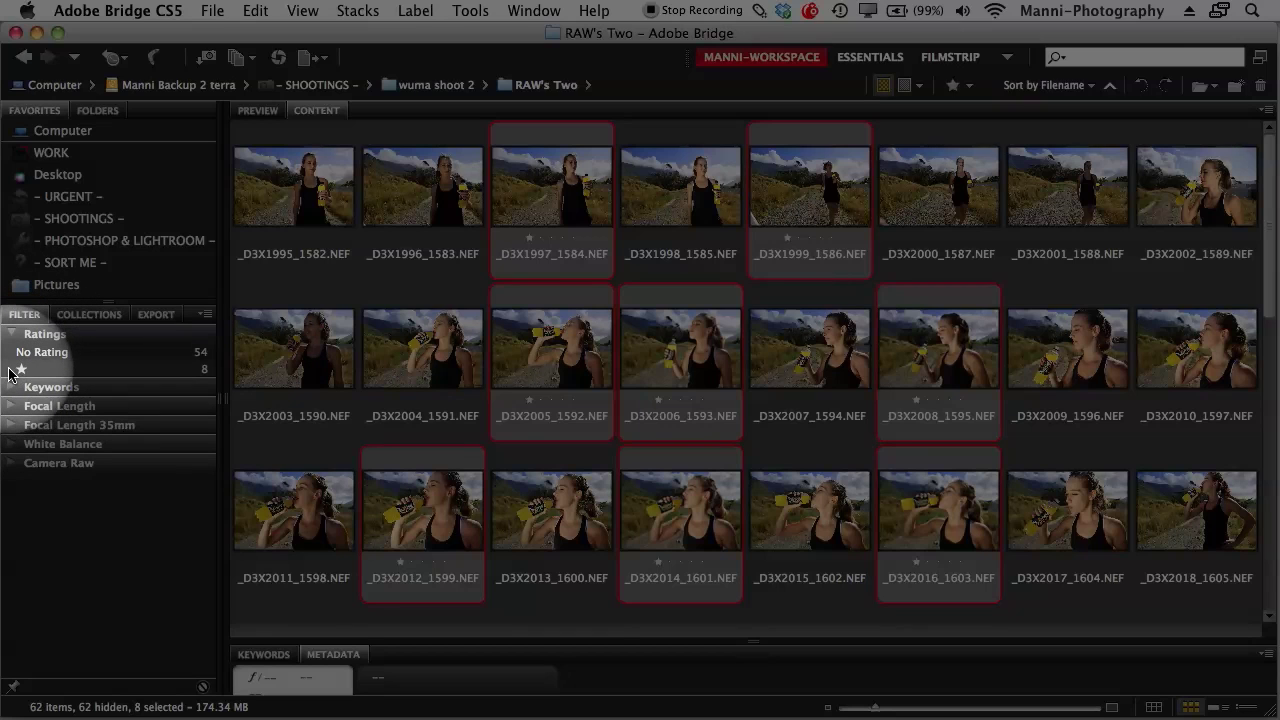
click(18, 369)
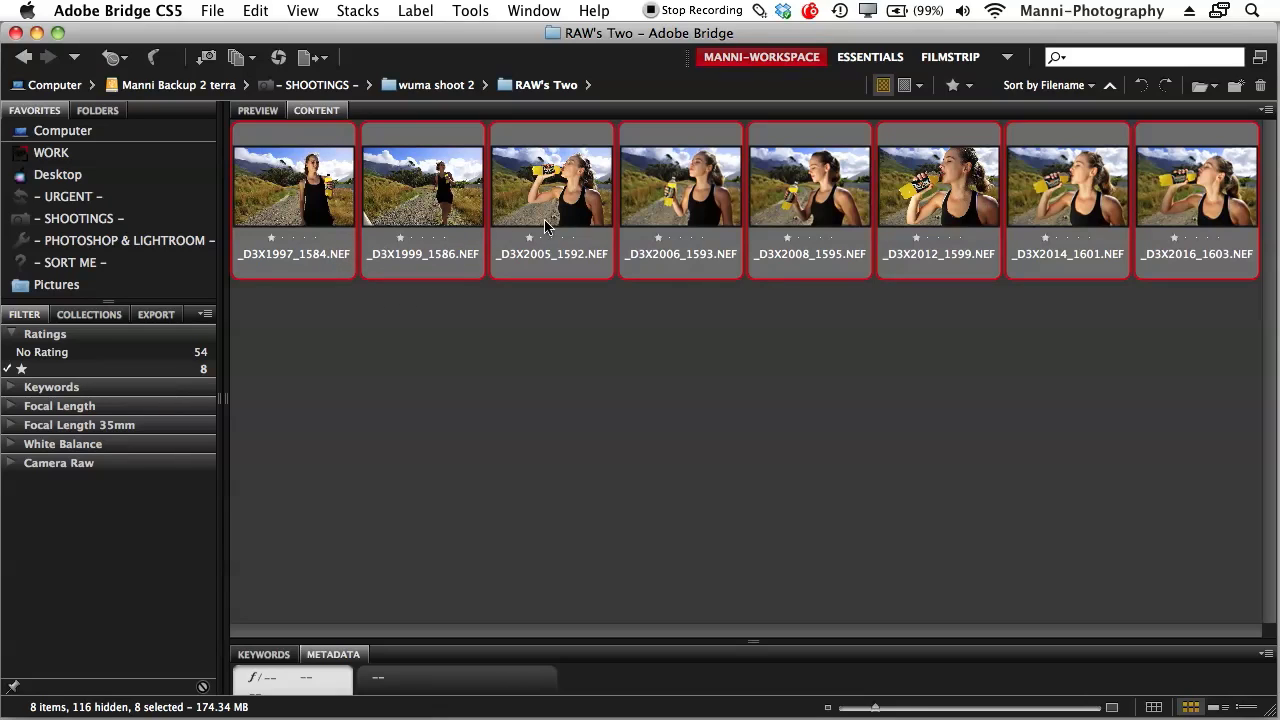
click(861, 318)
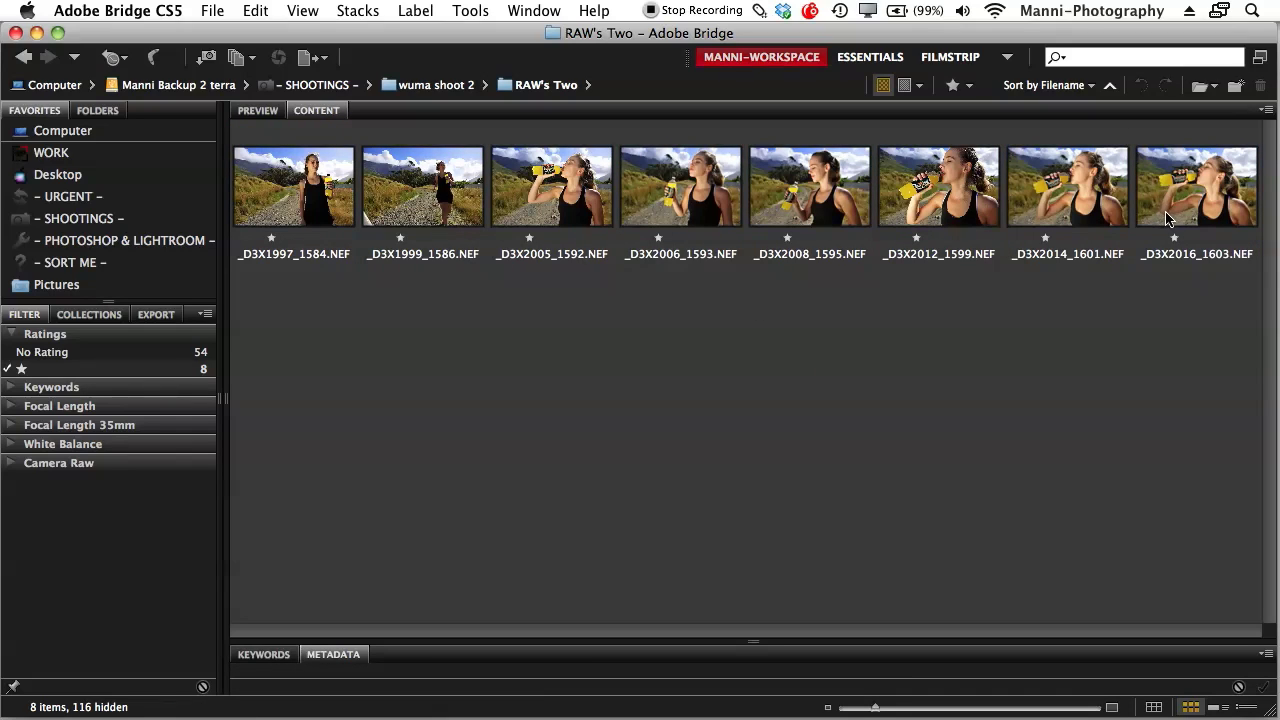
Review the one-star photos in full screen starting with _D3X1997_1584.NEF and raise _D3X2012_1599.NEF to three stars
click(305, 228)
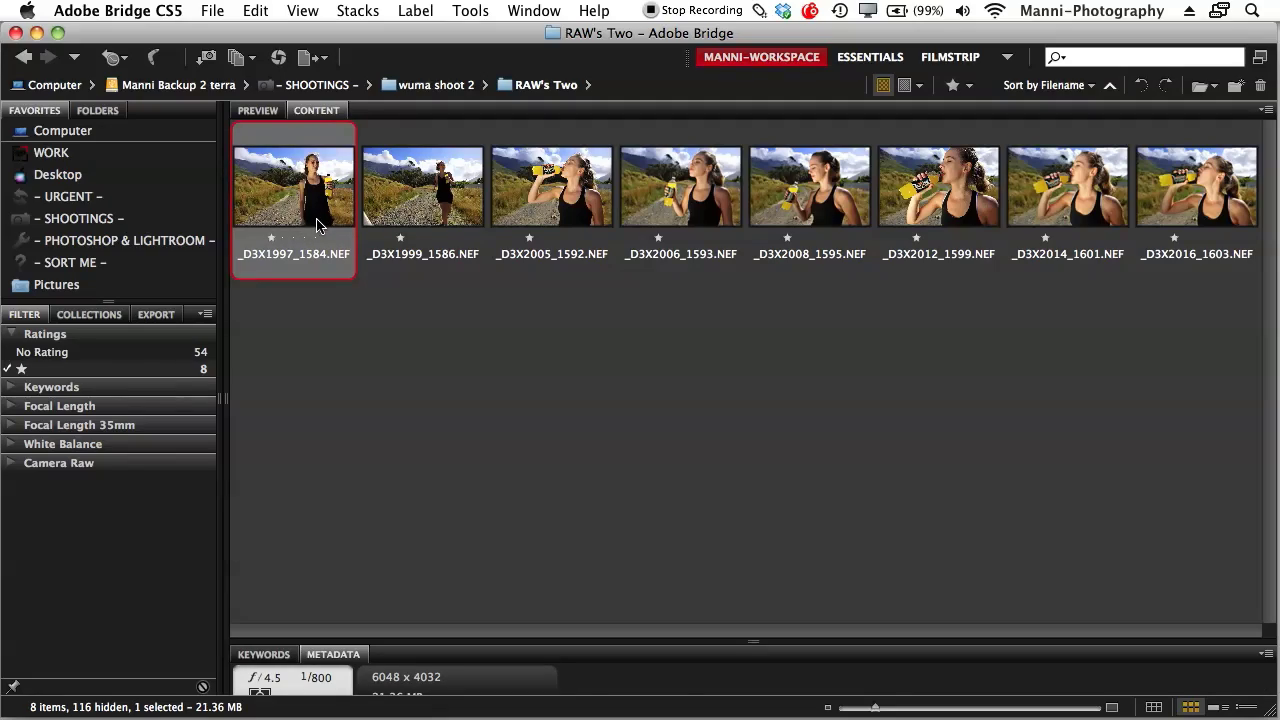
key(space)
key(Right)
key(Right)
key(Right)
key(Right)
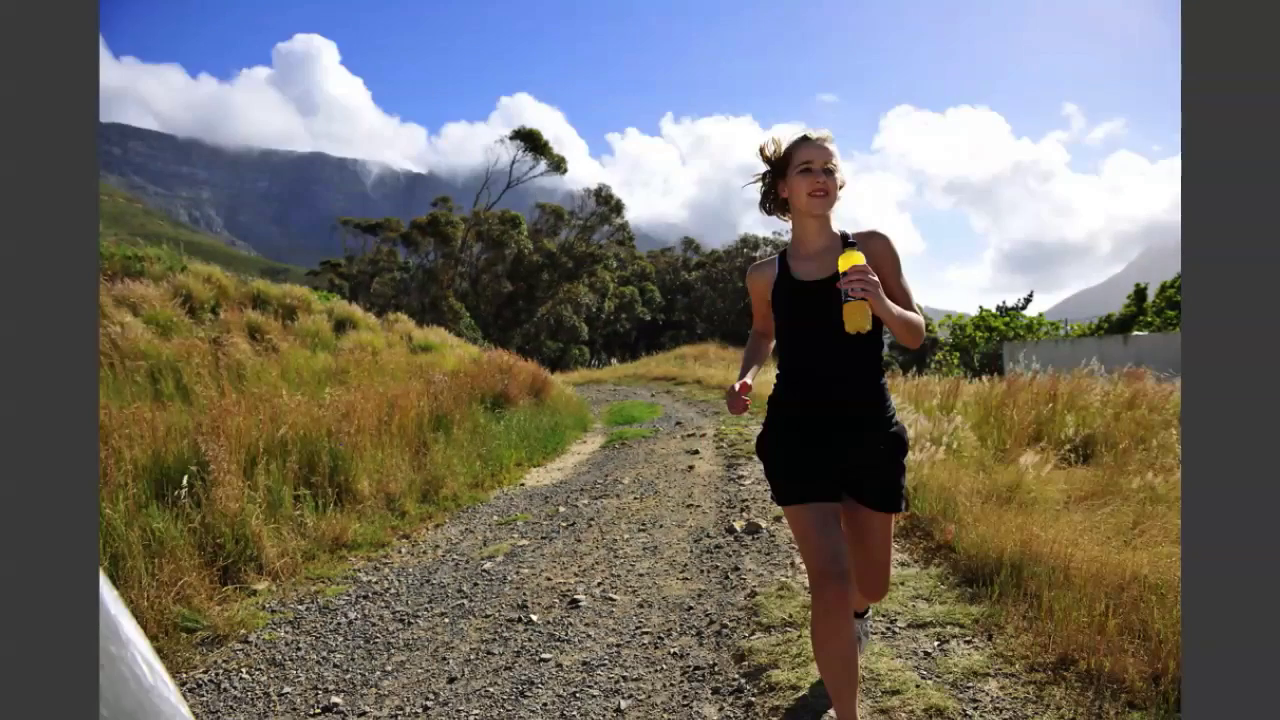
key(Left)
key(Right)
key(space)
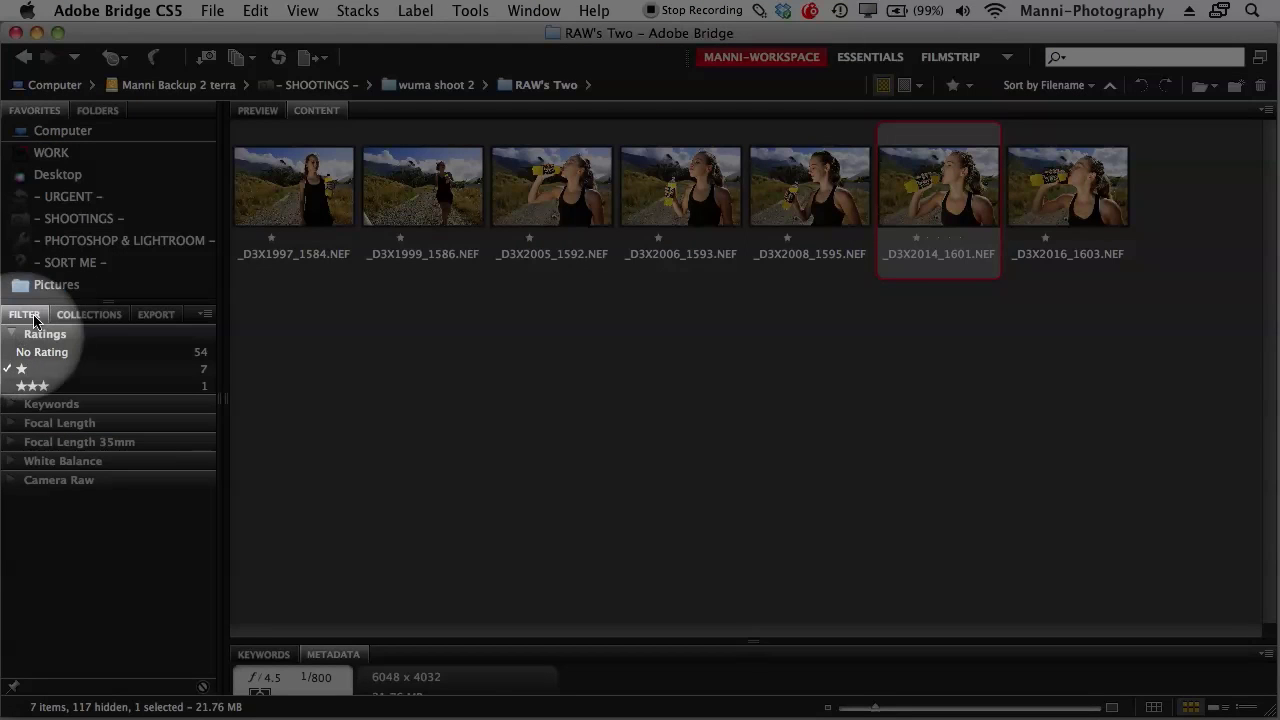
Include three-star photos in the rating filter and rate _D3X2005_1592.NEF and _D3X2014_1601.NEF three stars
click(9, 388)
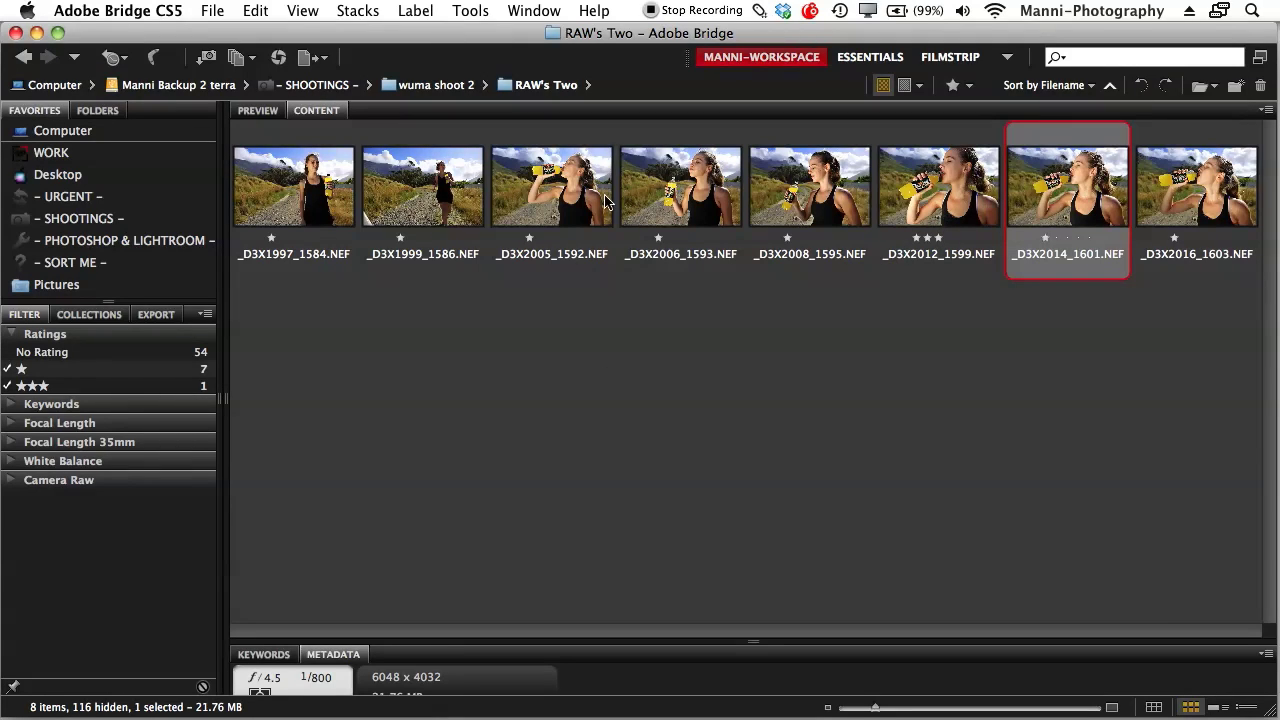
super+click(588, 188)
key(super+3)
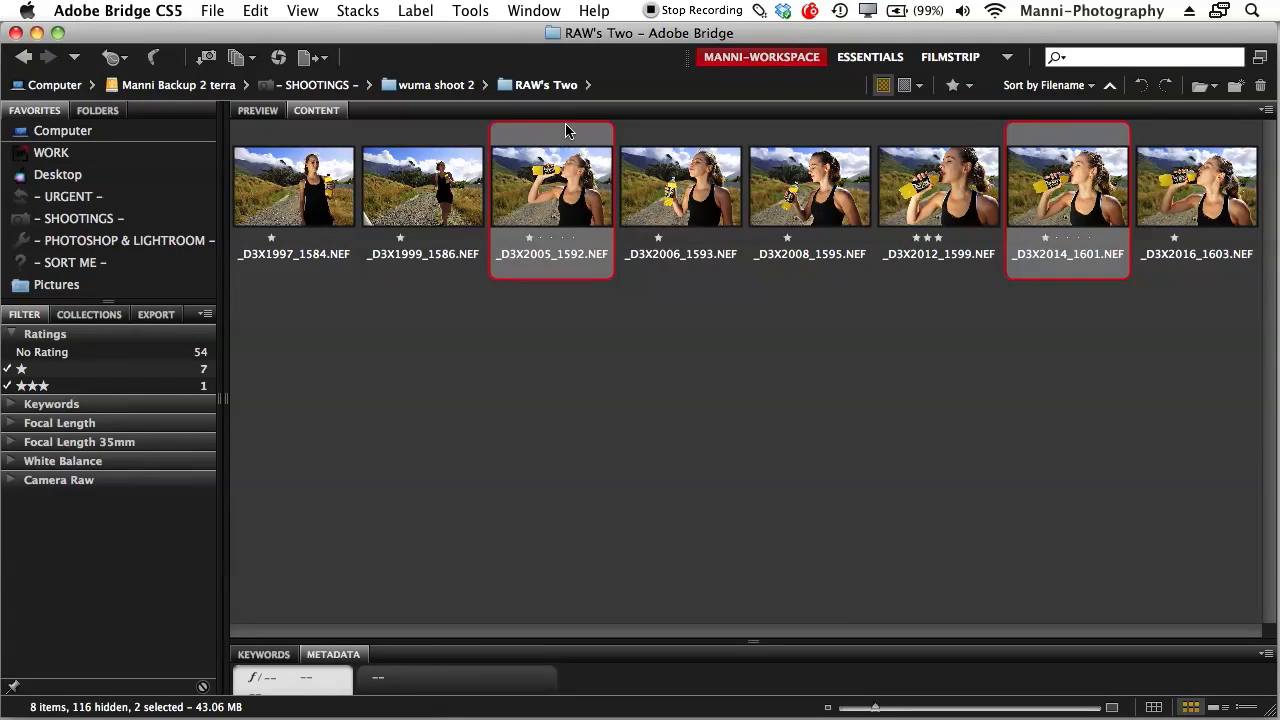
click(628, 348)
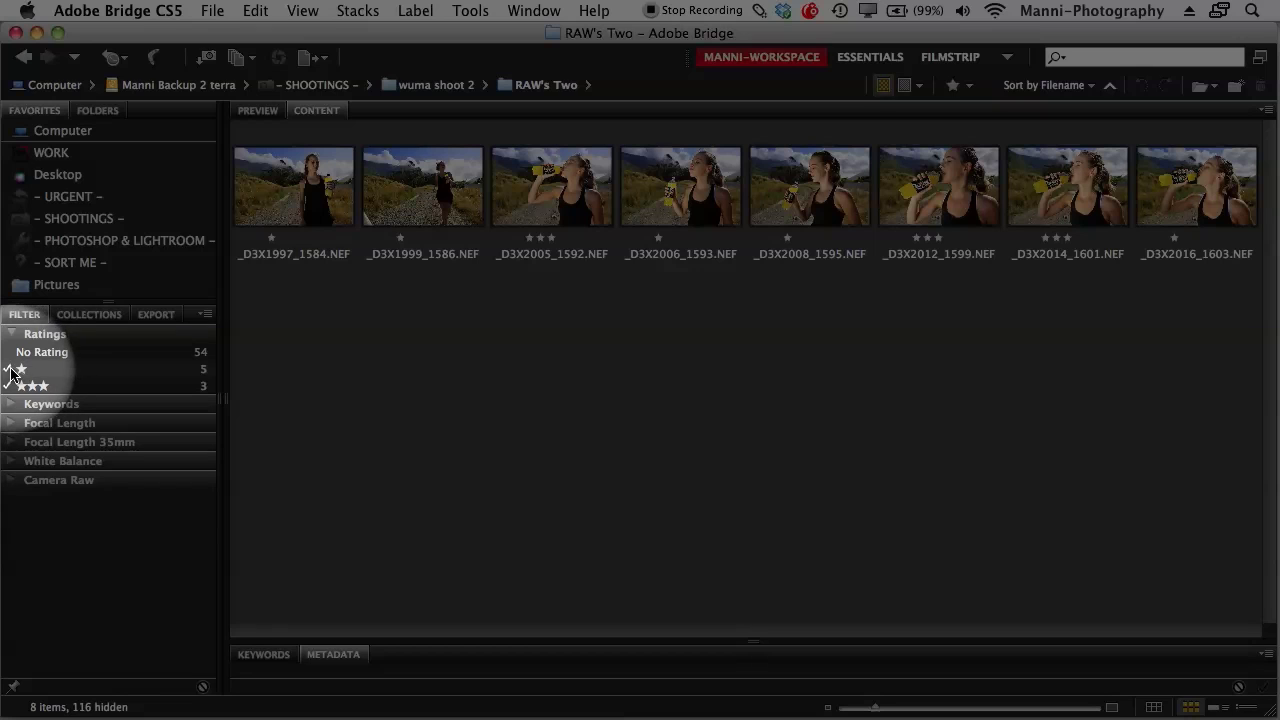
Remove one-star photos from the rating filter and select _D3X2005_1592.NEF among the three-star photos
click(20, 370)
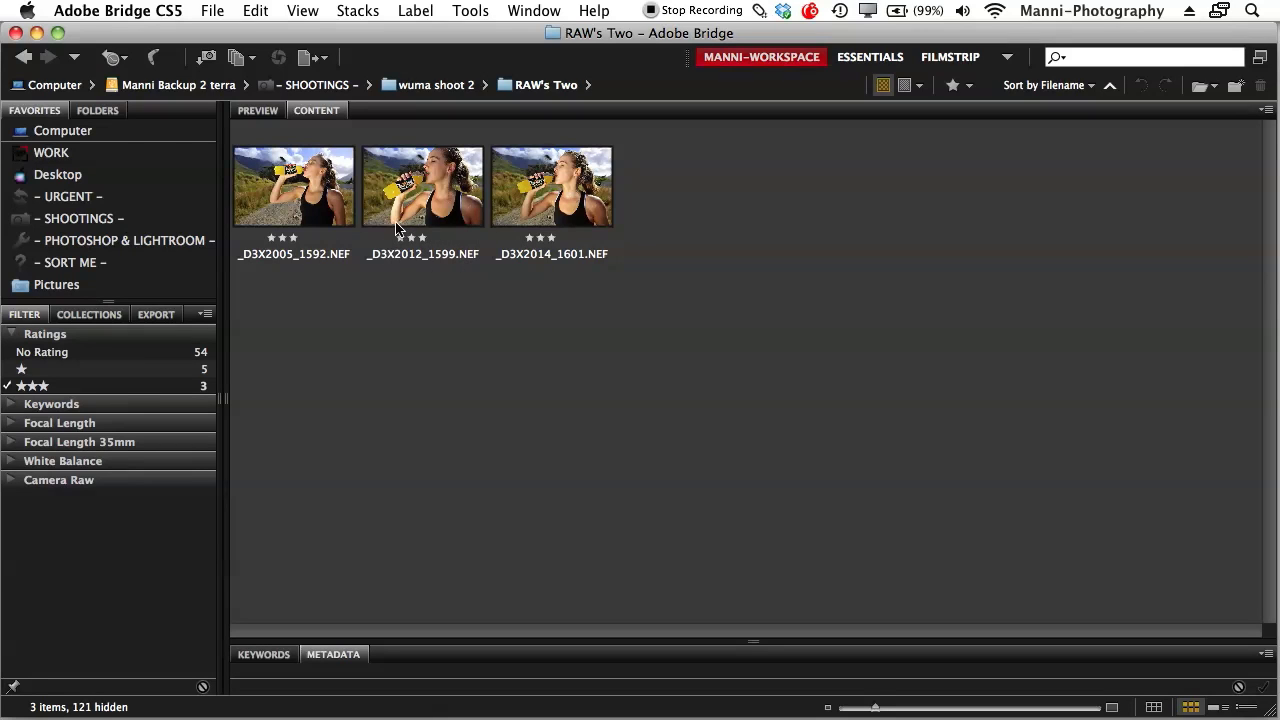
click(345, 195)
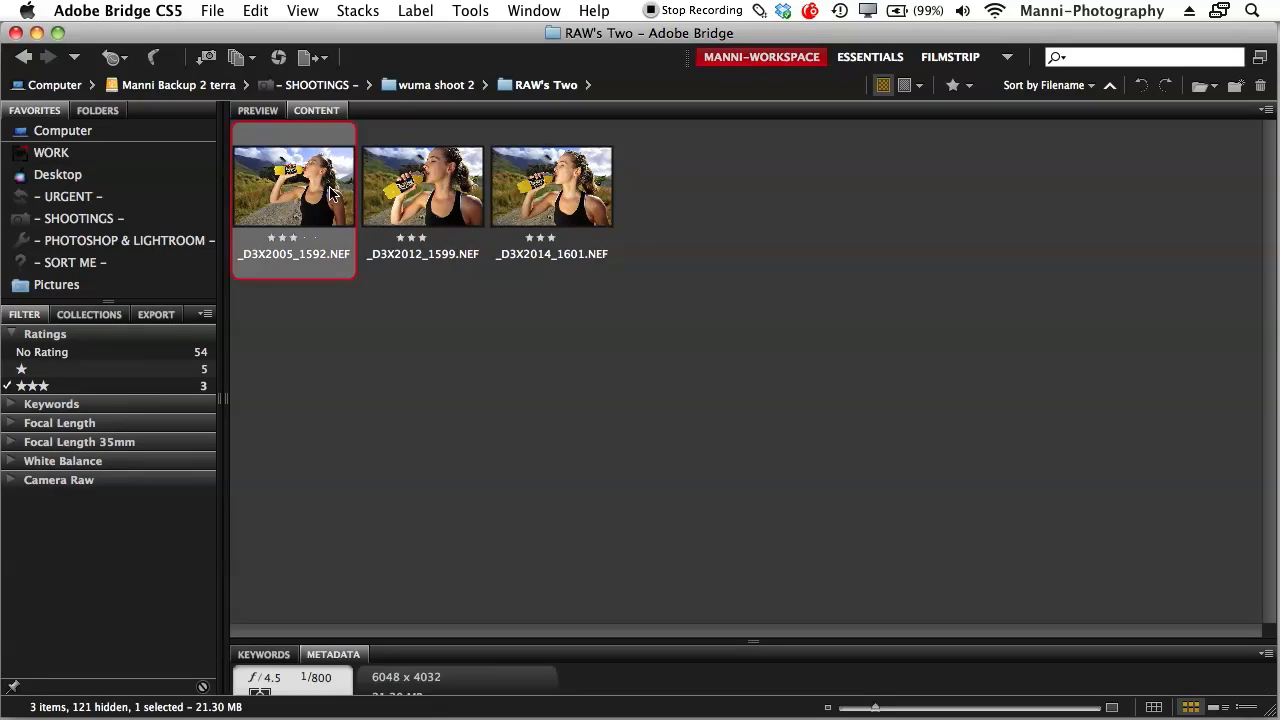
Compare the three-star photos in full screen, rate _D3X2012_1599.NEF five stars, and filter the folder to five-star photos only
key(space)
key(Right)
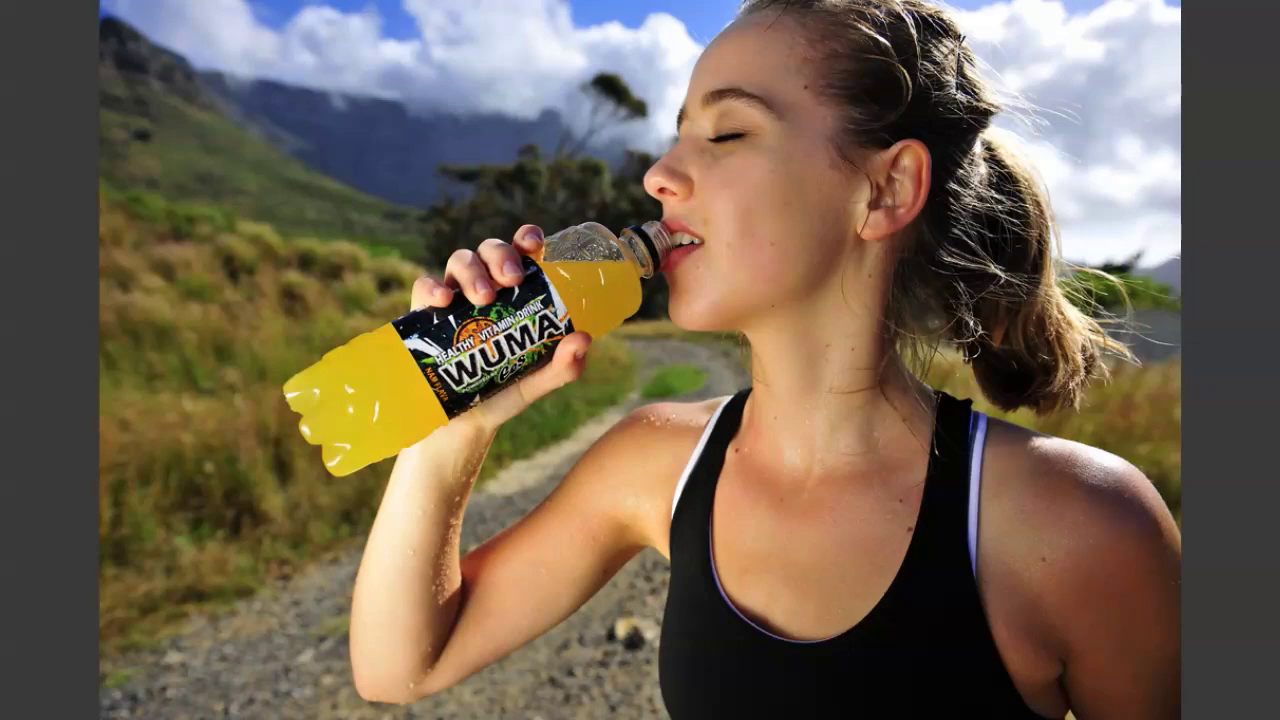
key(space)
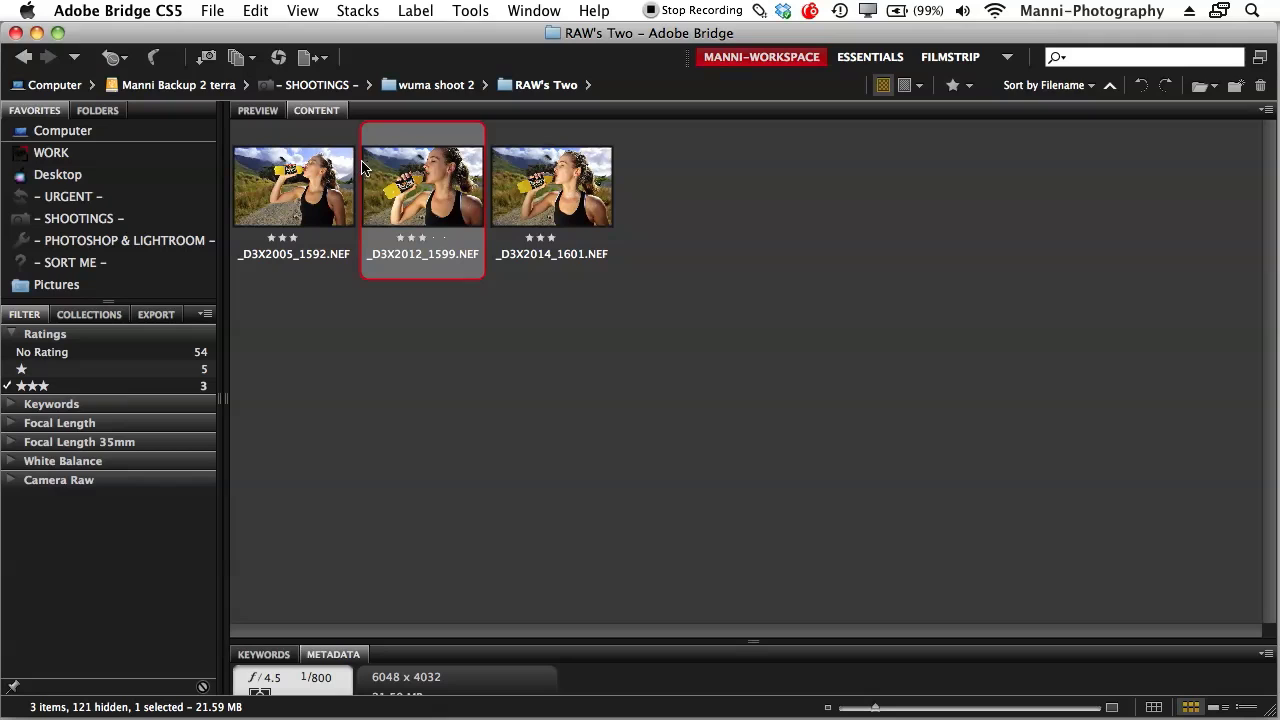
key(super+5)
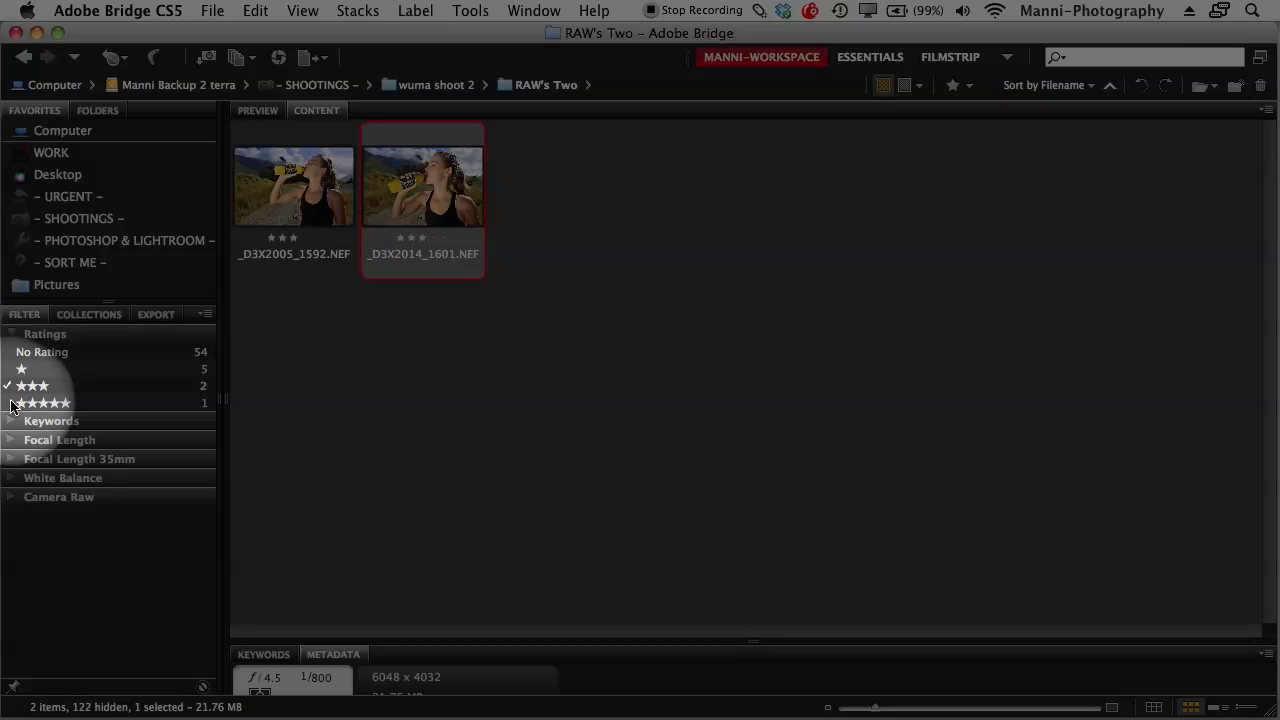
click(10, 404)
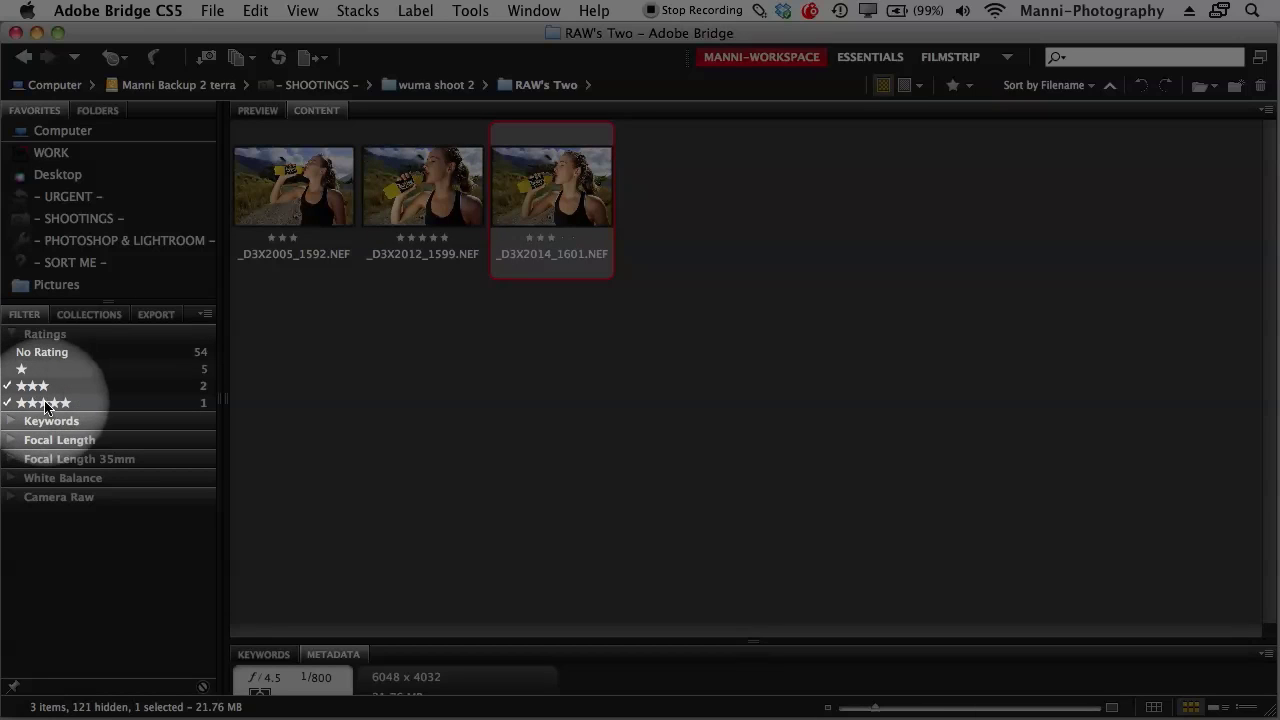
click(22, 386)
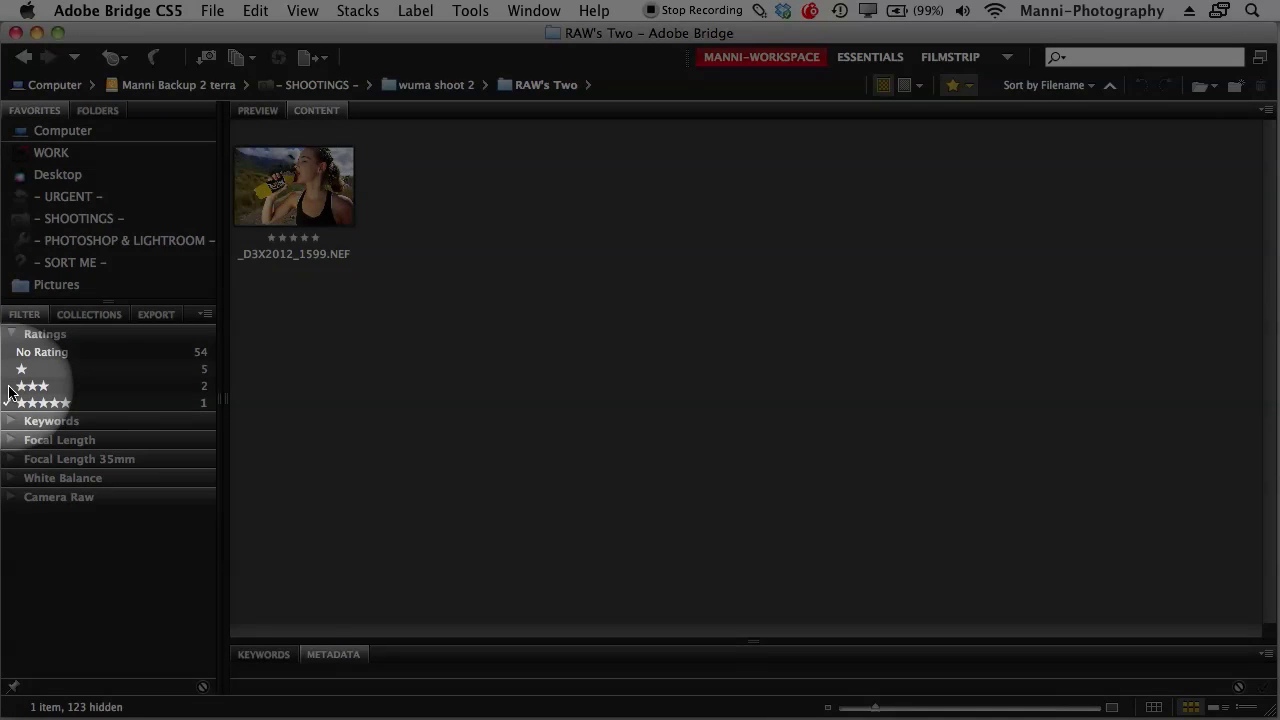
Extend the rating filter to include three-star, one-star and unrated photos
click(30, 386)
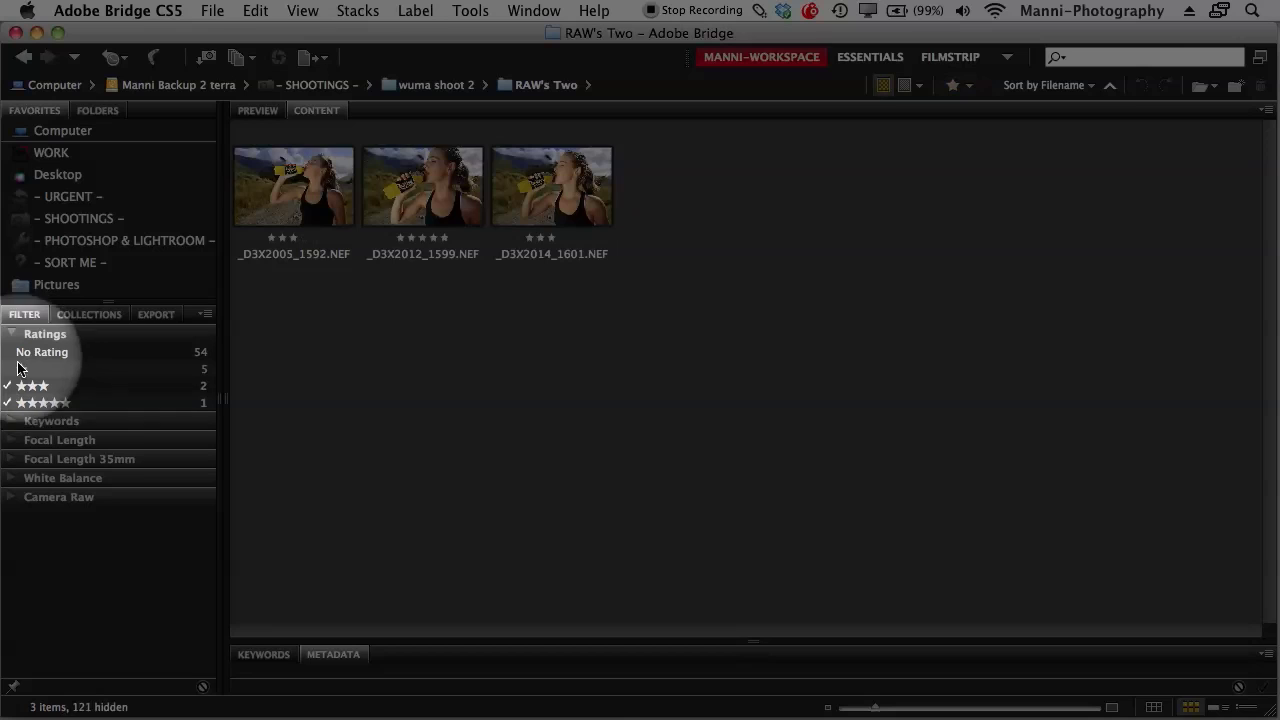
click(21, 369)
click(38, 354)
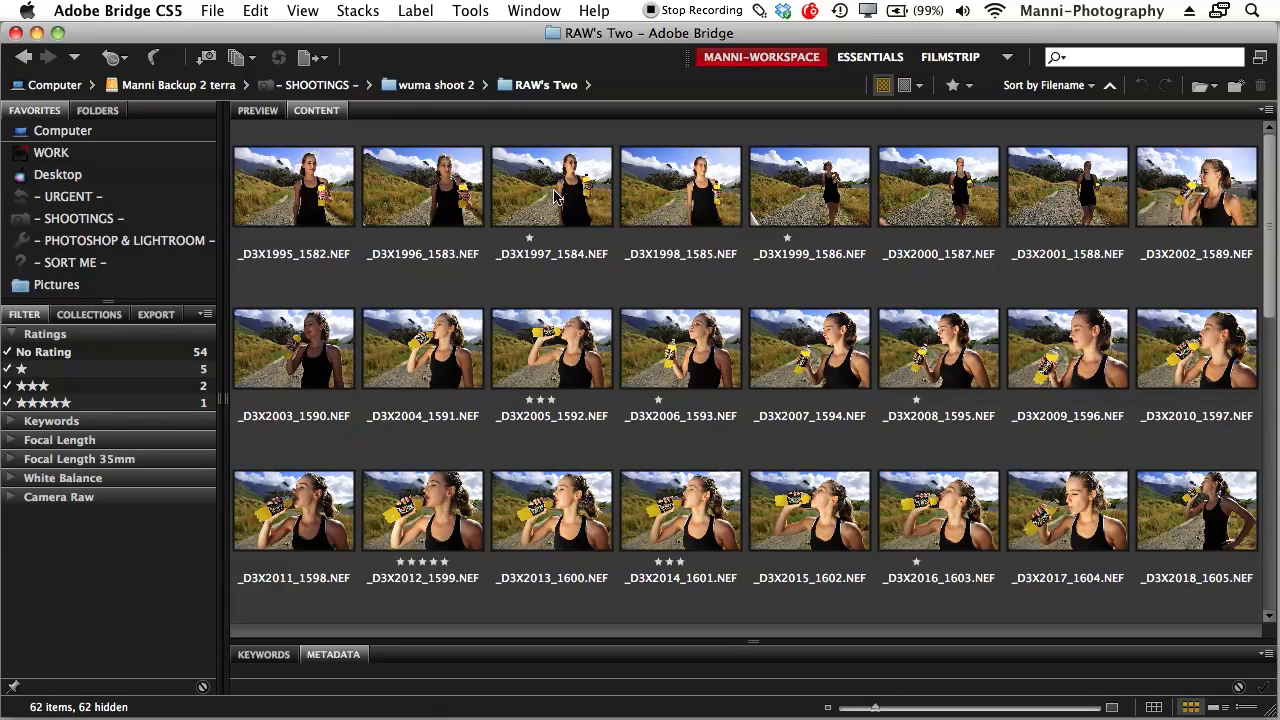
Label _D3X1996_1583.NEF red as No-Go and _D3X1997_1584.NEF yellow as Not to bad
click(438, 207)
key(super+6)
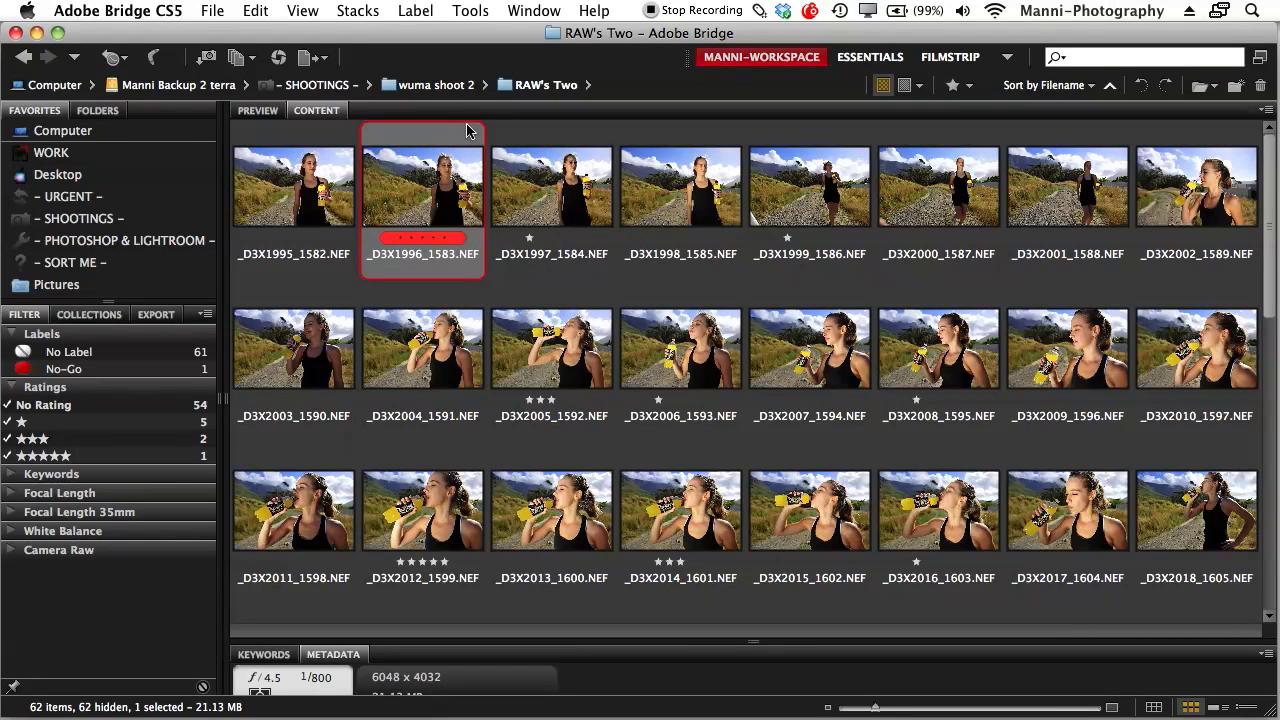
click(585, 207)
key(super+7)
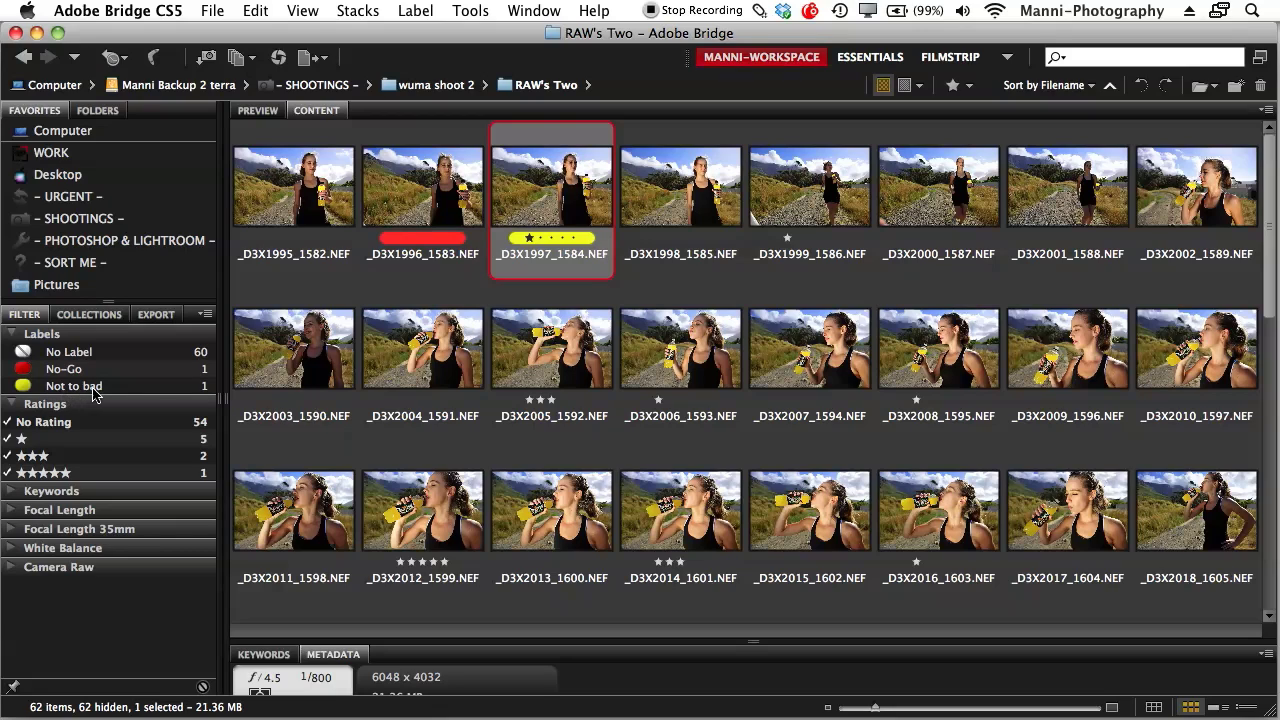
Label _D3X1998_1585.NEF green as Approved and _D3X1999_1586.NEF blue as Maybe
click(710, 197)
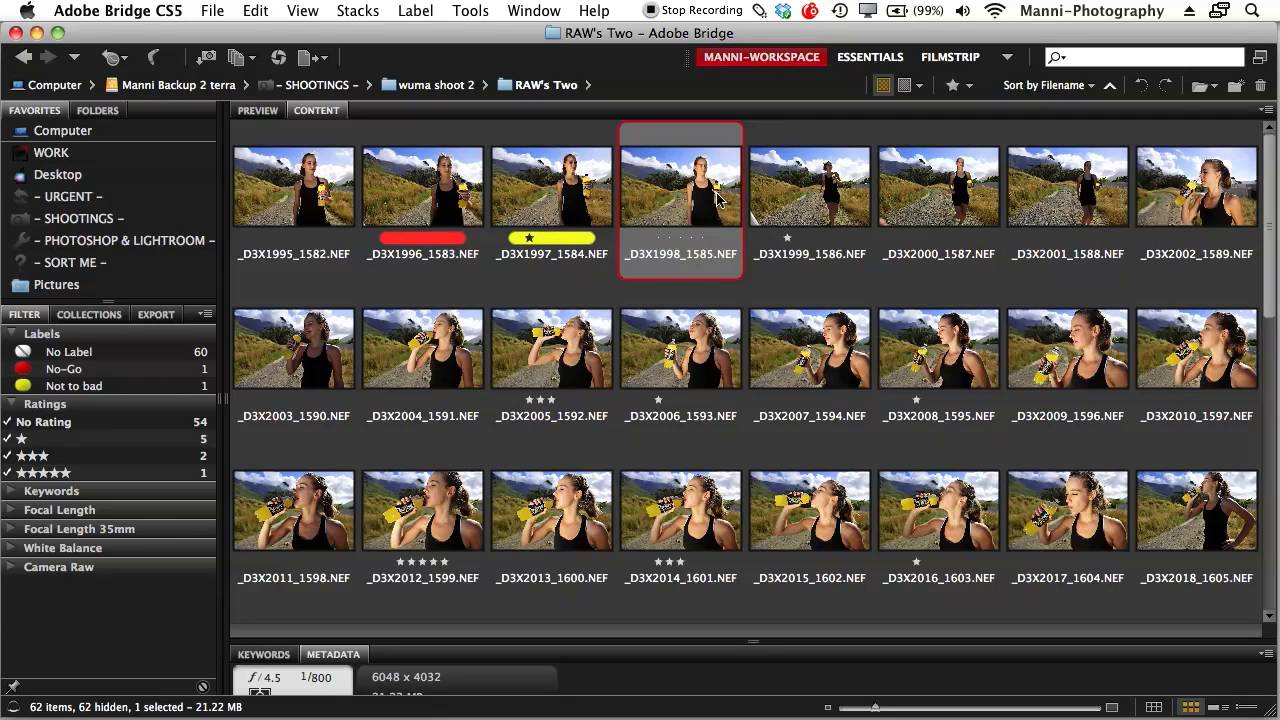
key(super+8)
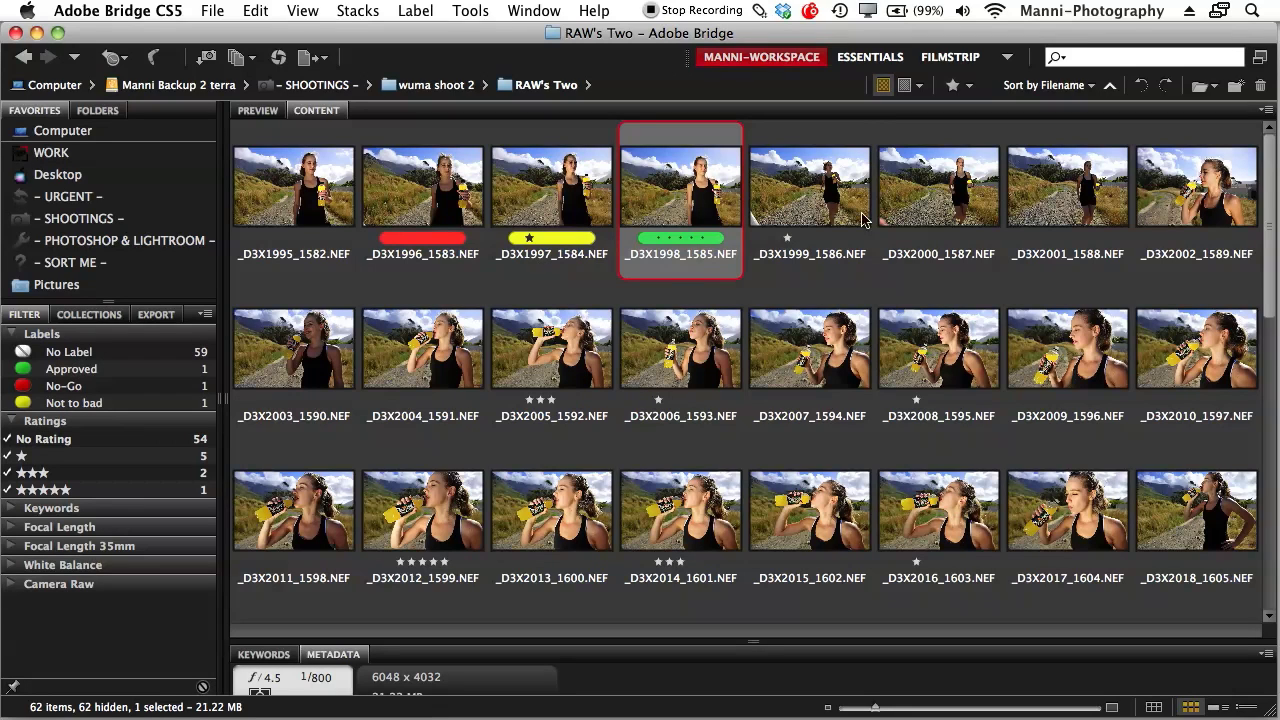
click(849, 215)
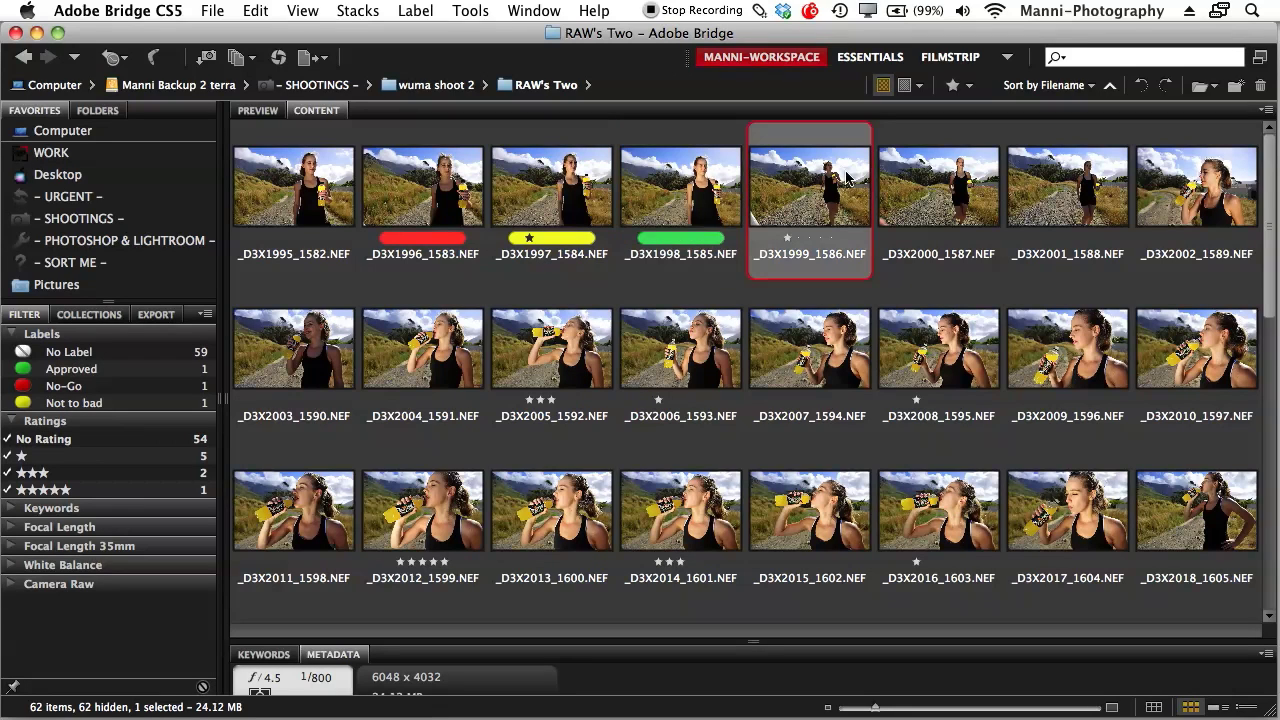
key(super+9)
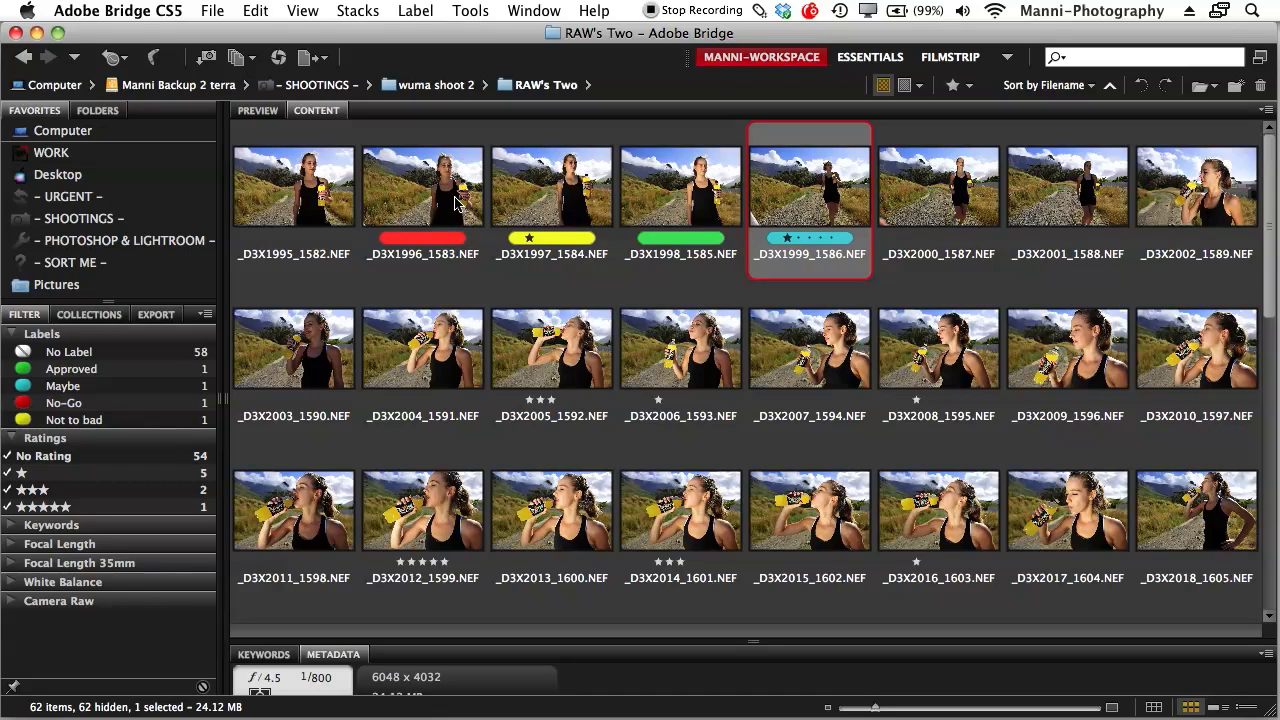
Rate the four colour-labelled photos four stars and include four-star photos in the rating filter
shift+click(455, 203)
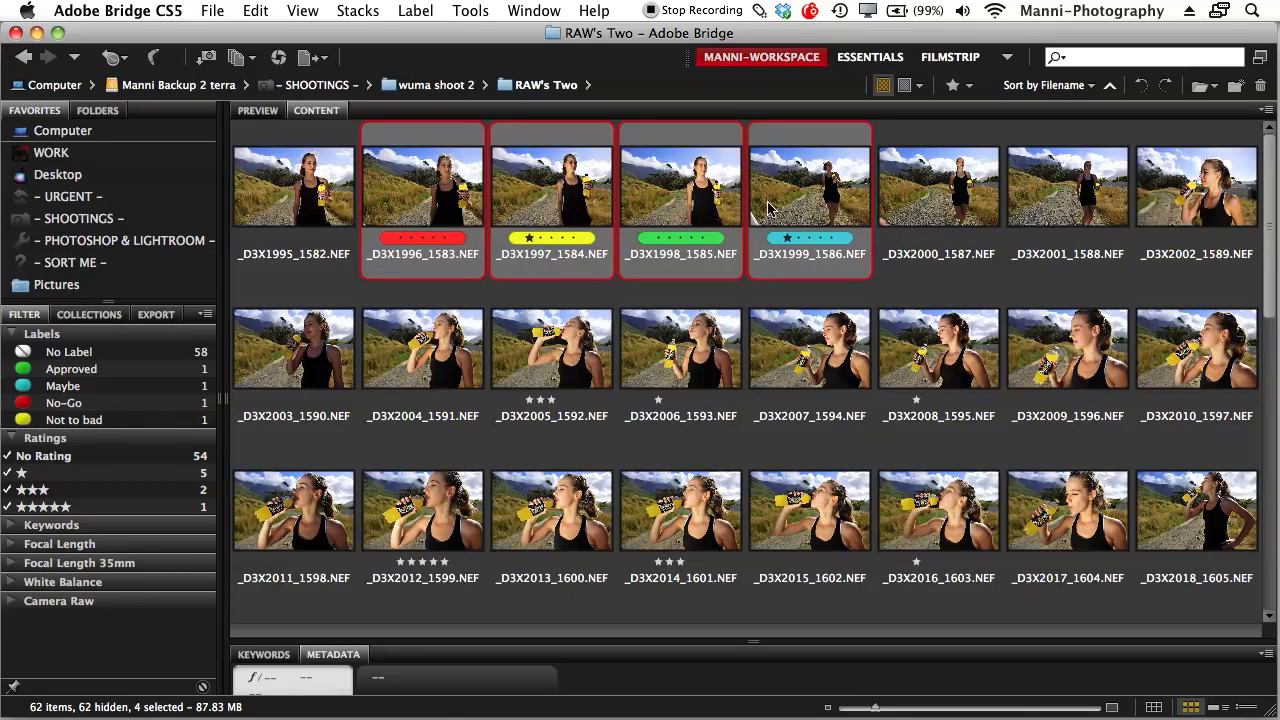
key(super+3)
key(super+4)
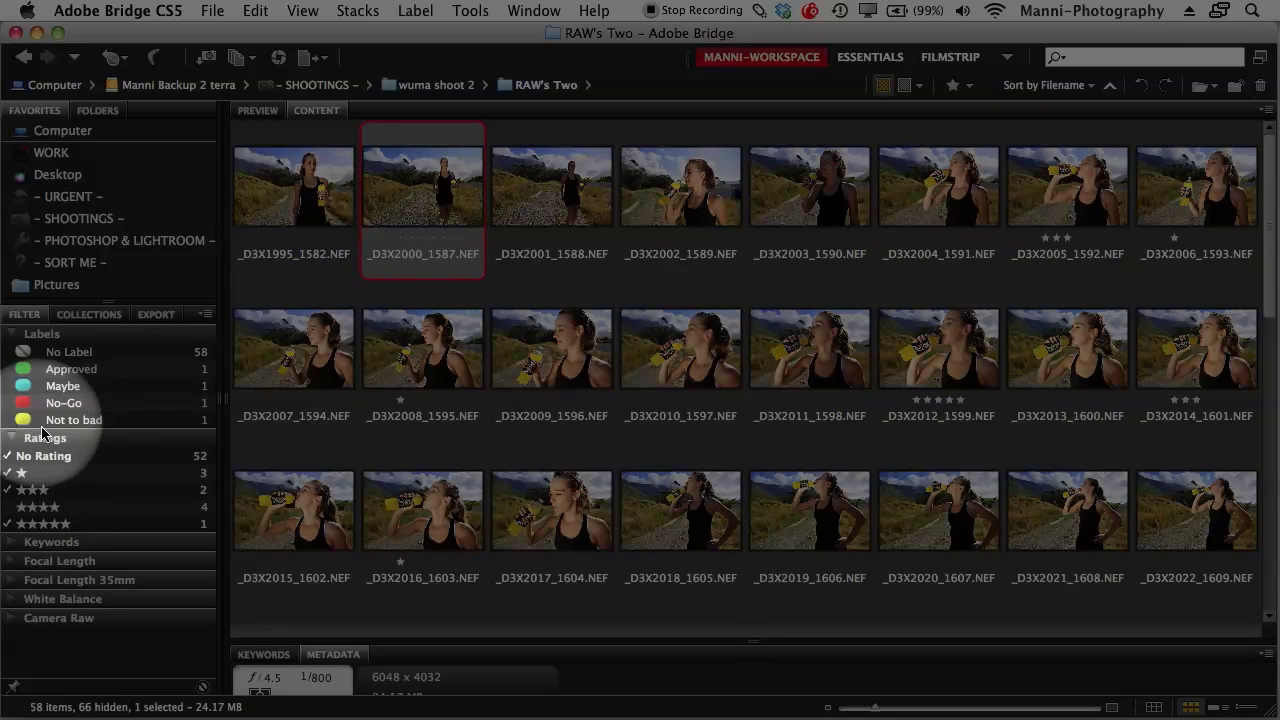
click(40, 506)
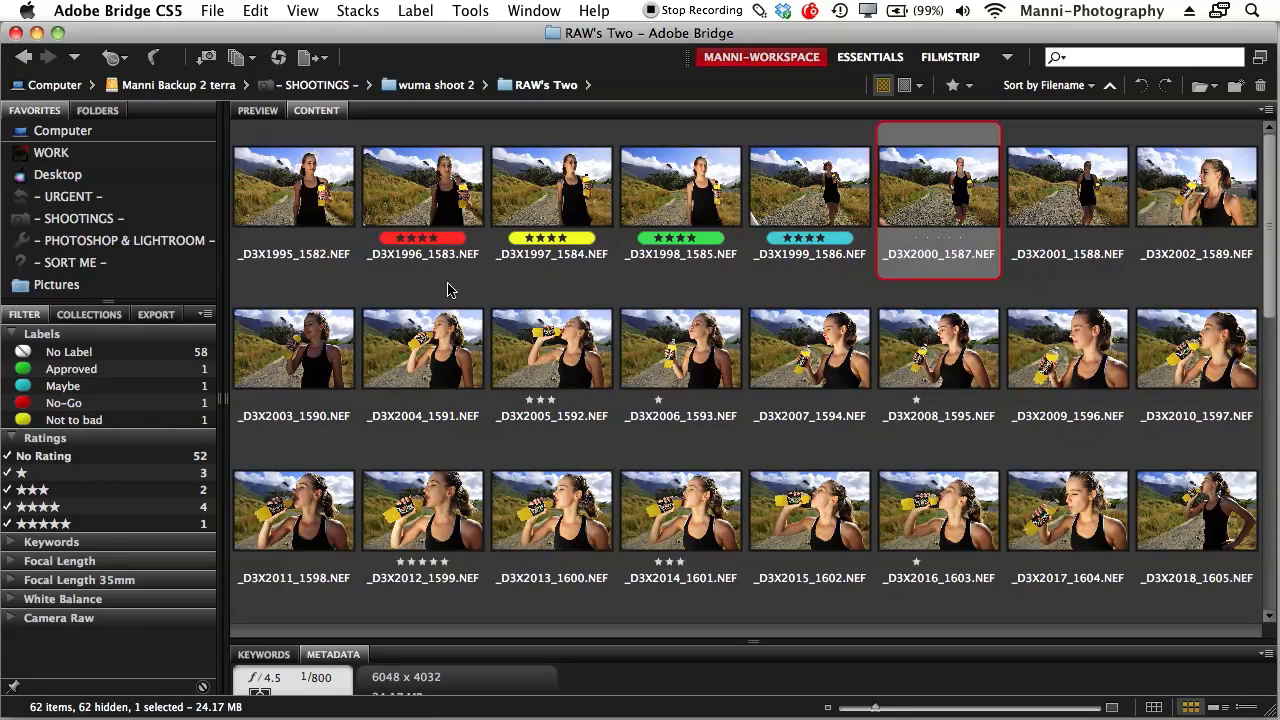
click(697, 310)
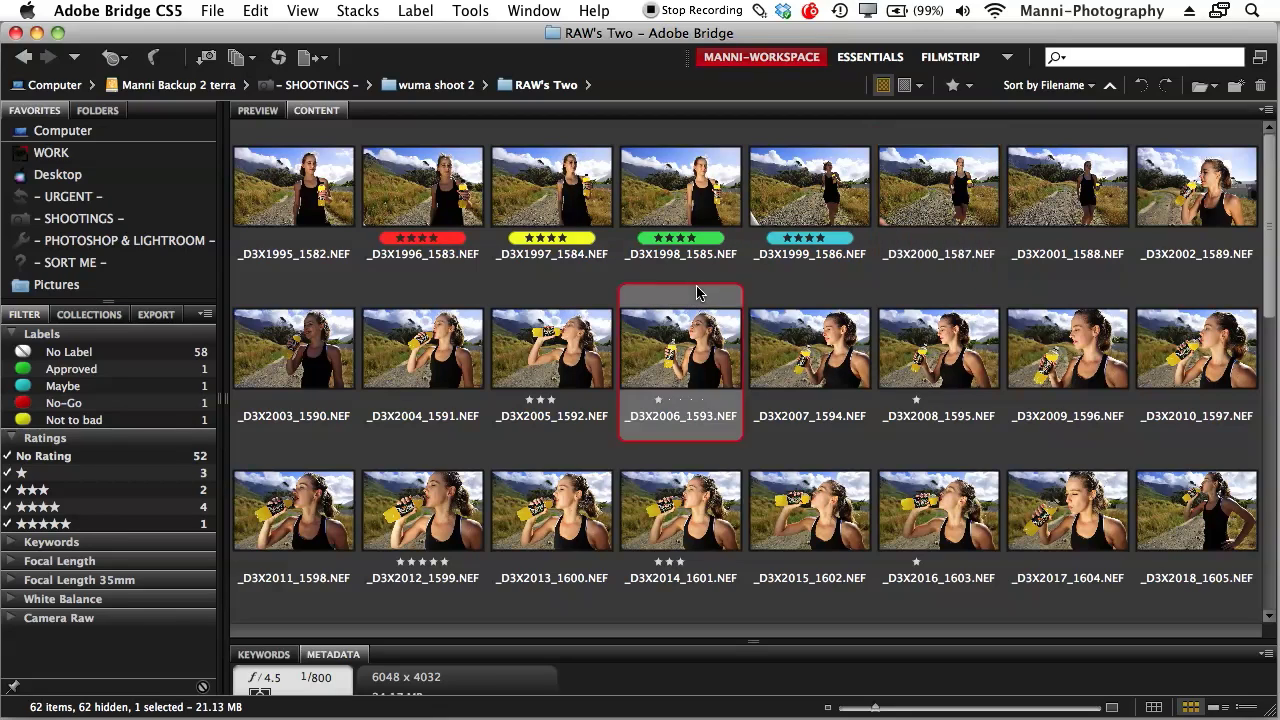
Examine the label names and number assignments in the Labels preferences, trying the Command key requirement on and off
click(183, 8)
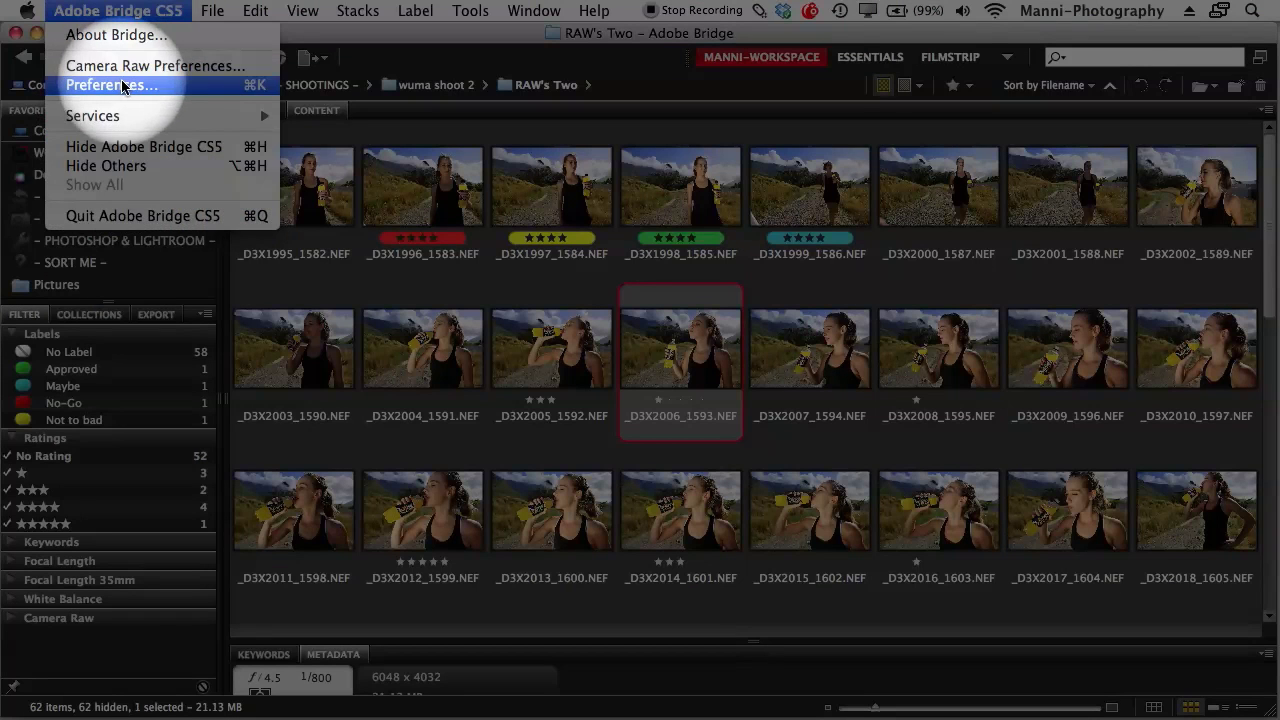
click(130, 84)
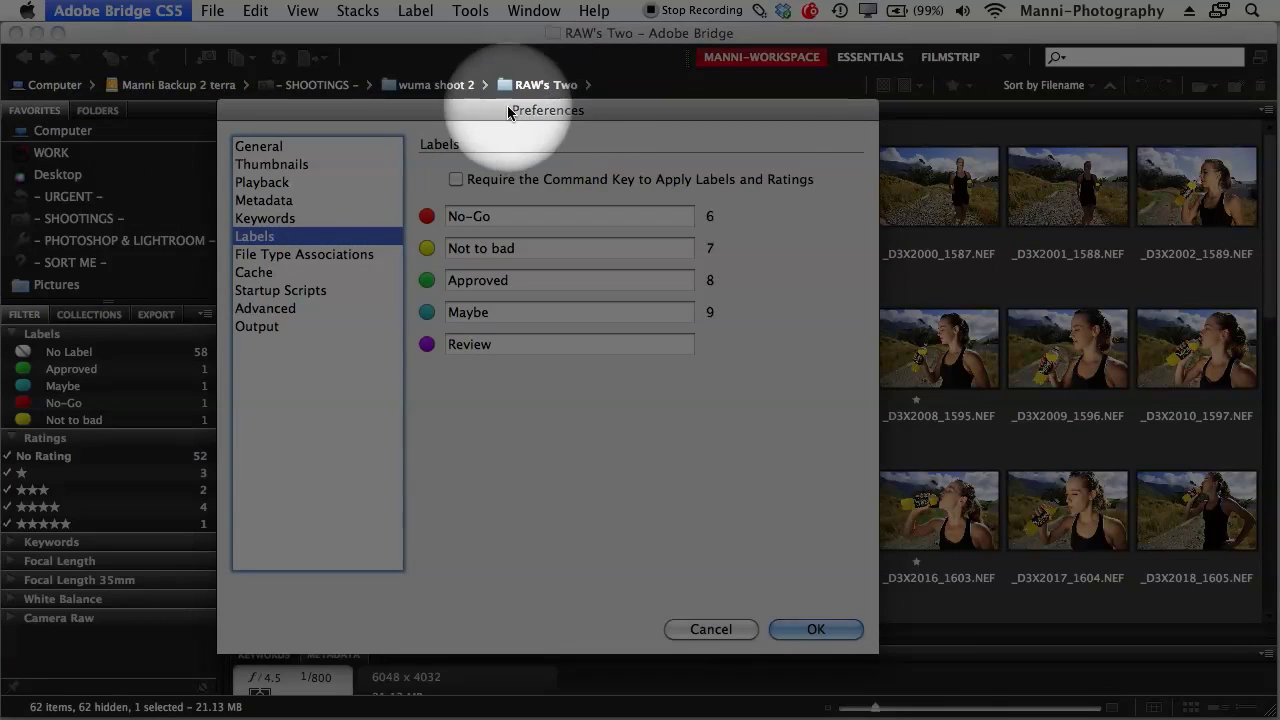
click(290, 140)
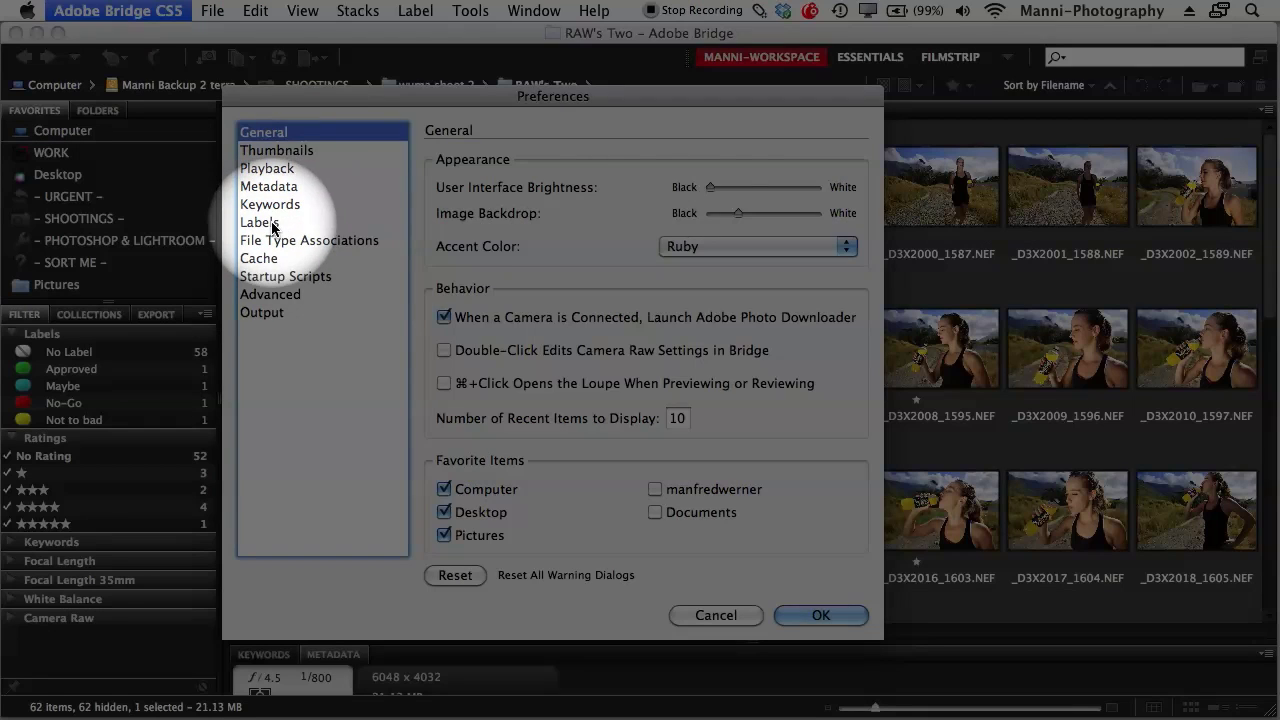
click(265, 222)
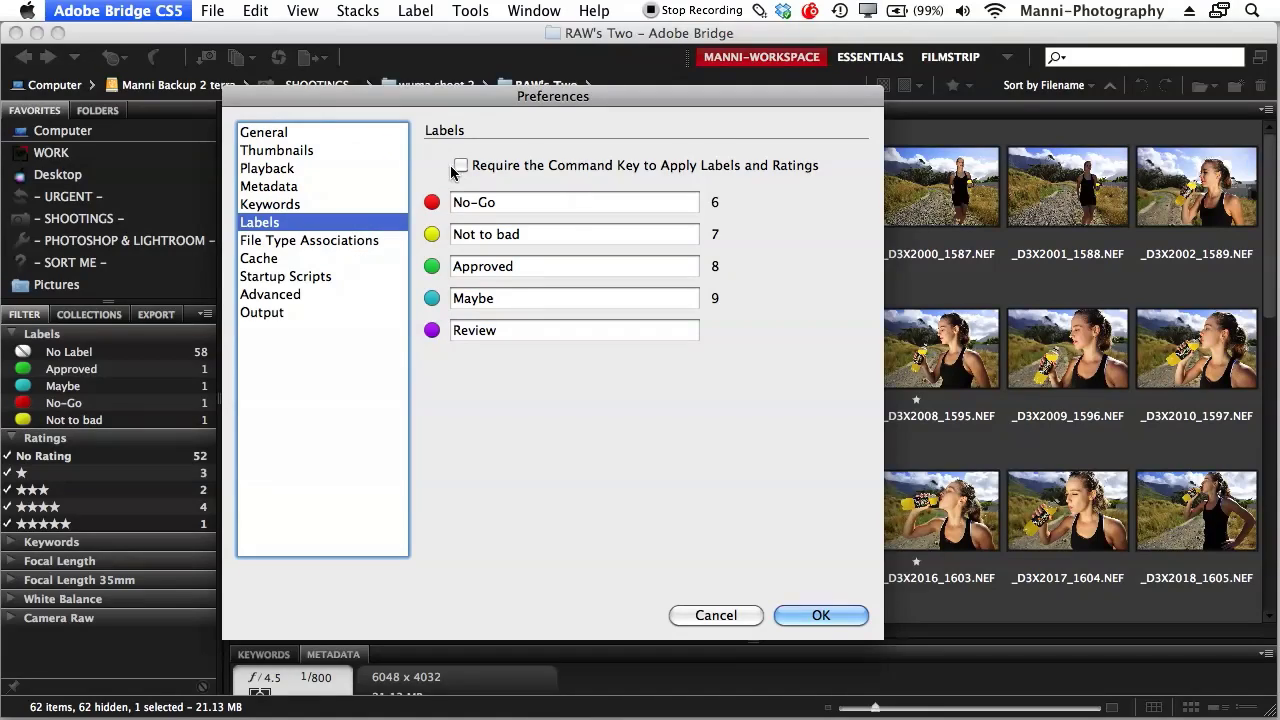
click(461, 165)
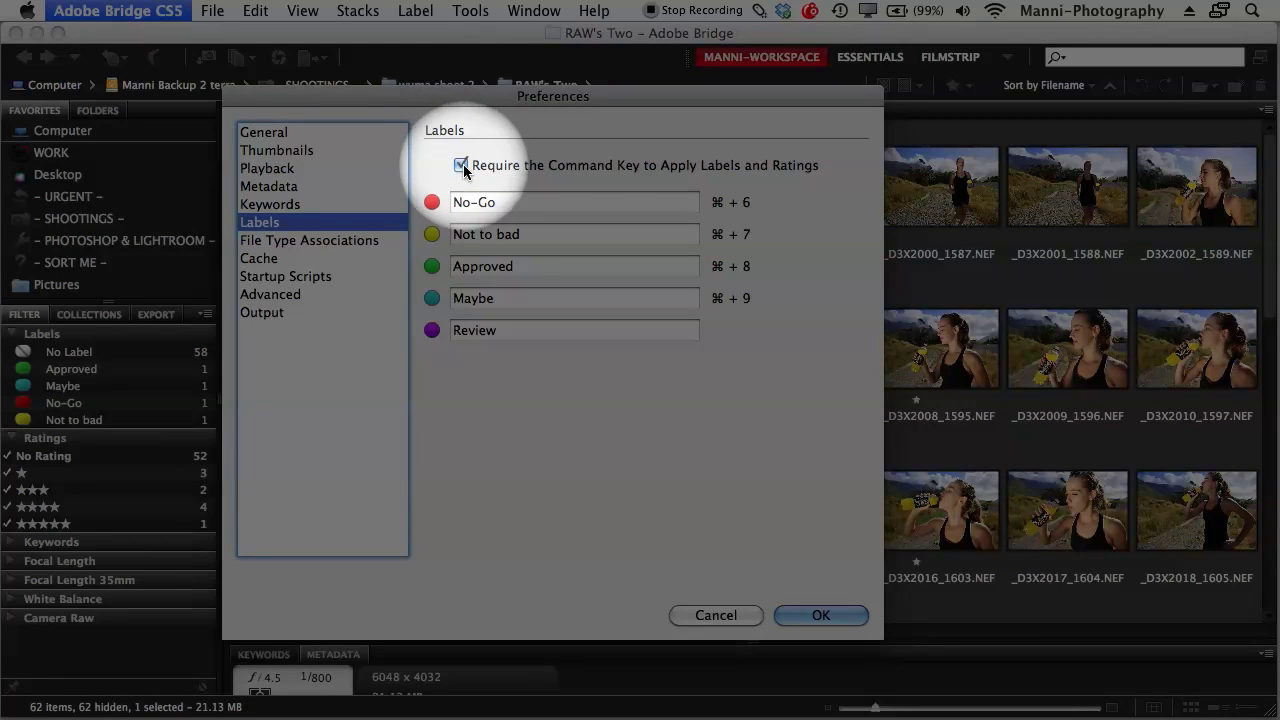
click(461, 165)
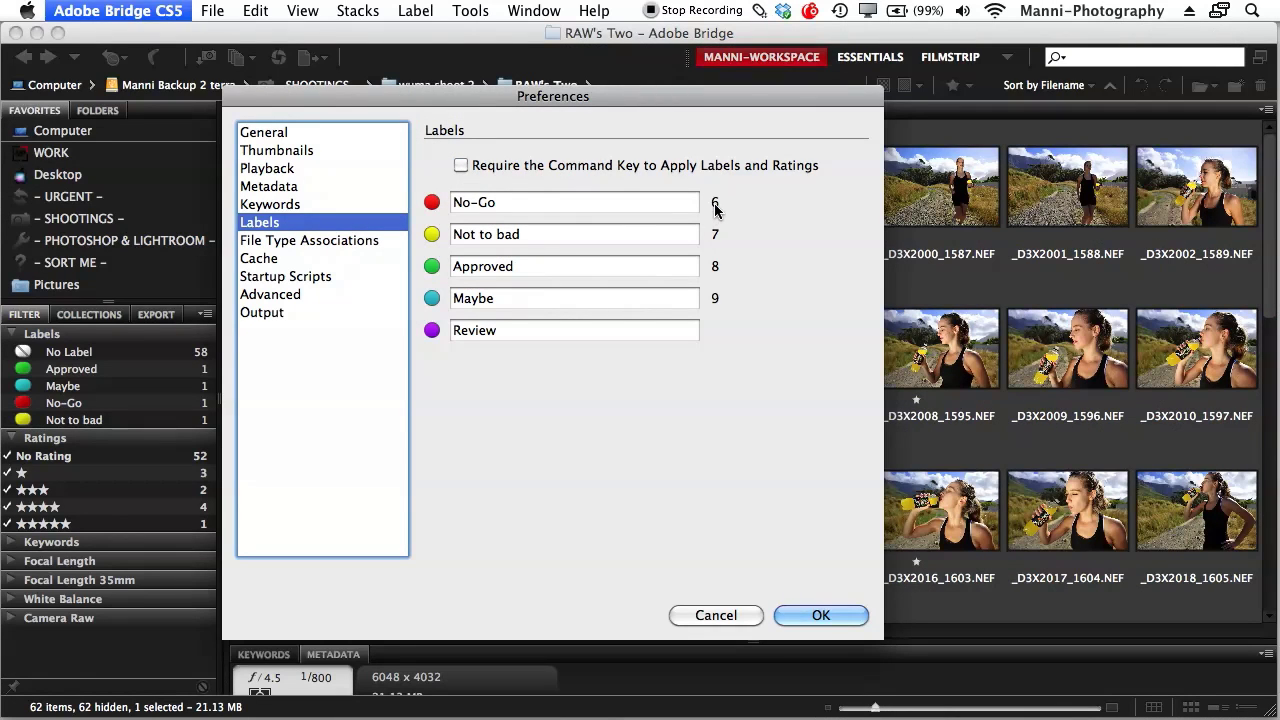
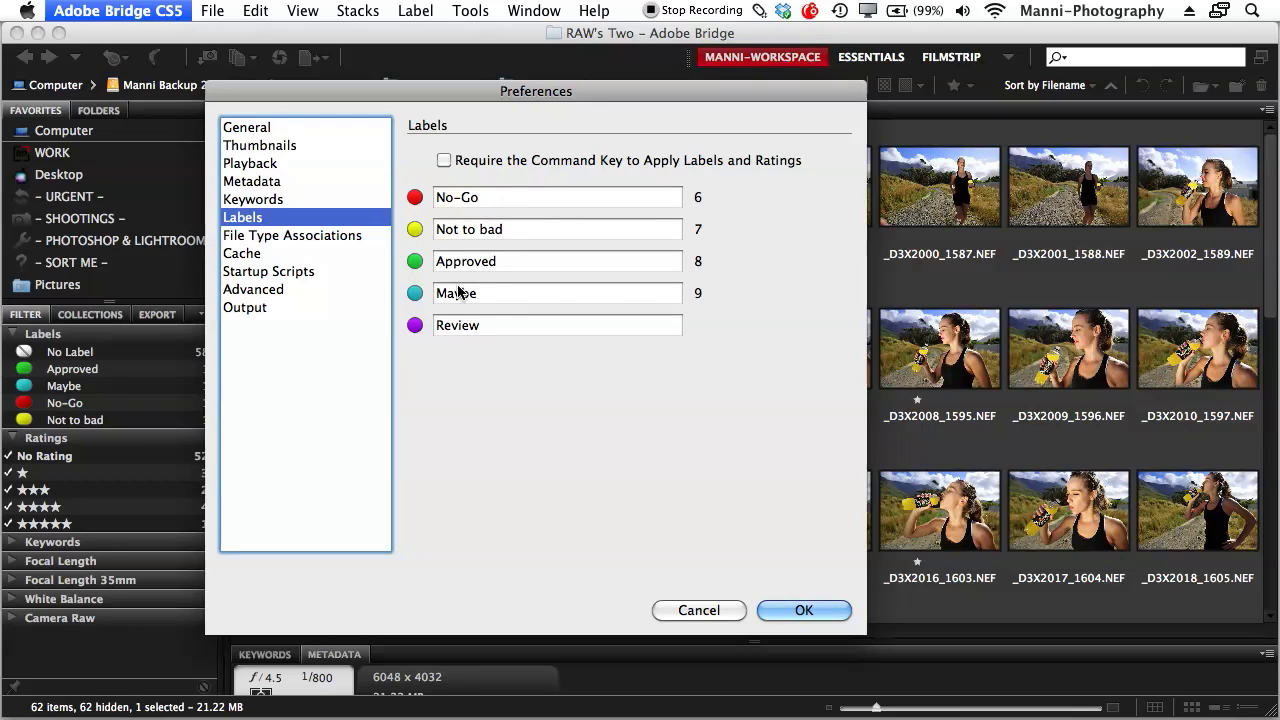
click(472, 203)
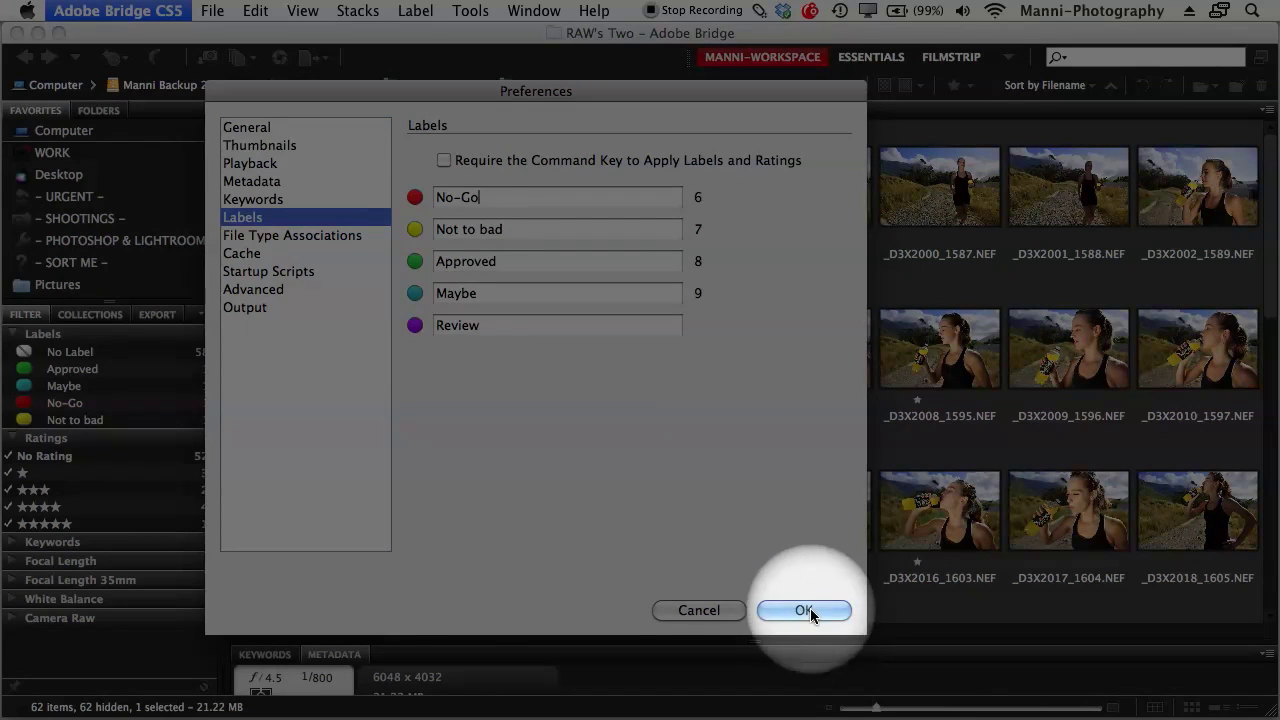
click(806, 609)
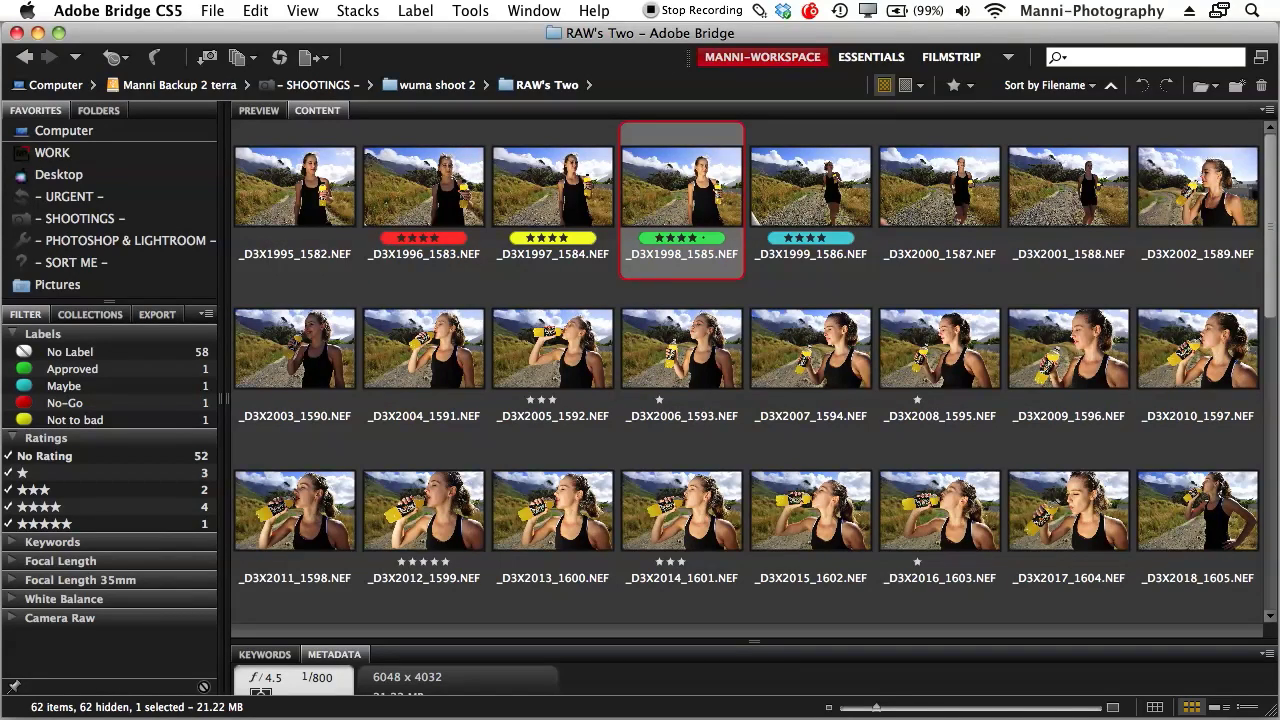
Rate the Approved photo _D3X1998_1585.NEF five stars and restrict the filter to Approved, five-star photos
click(13, 370)
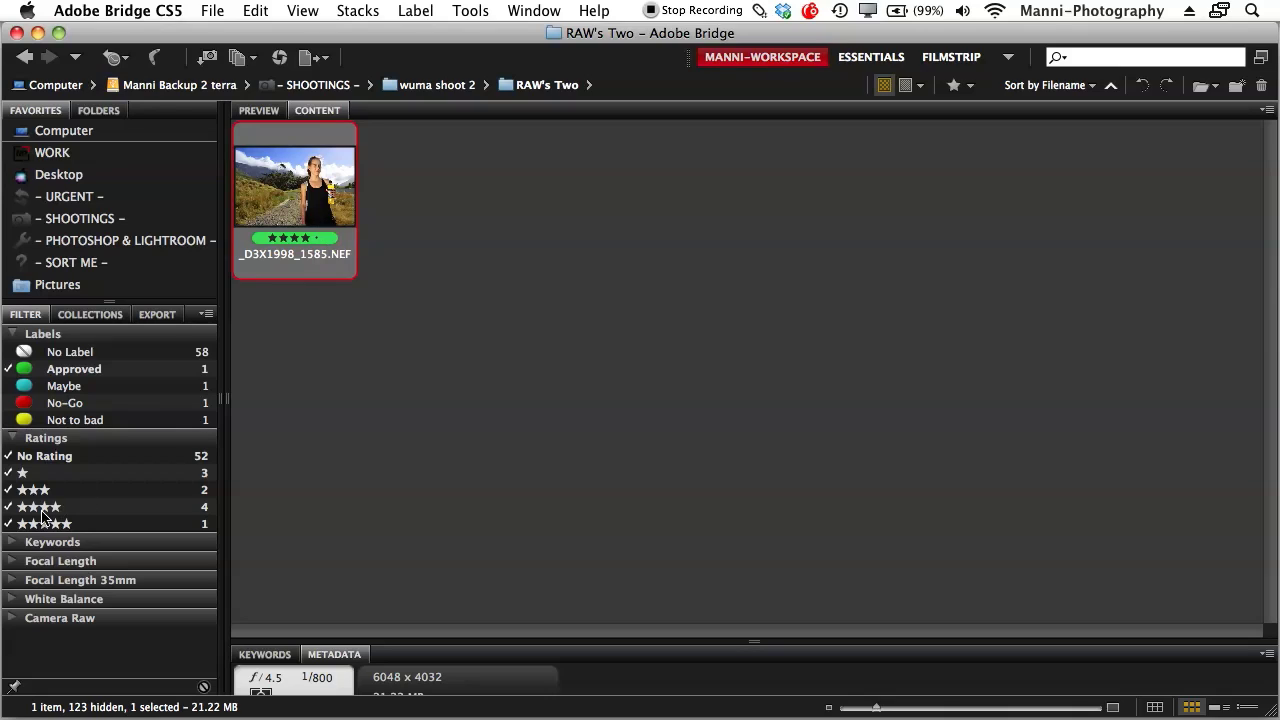
key(super+5)
click(10, 456)
click(12, 473)
click(14, 490)
click(20, 507)
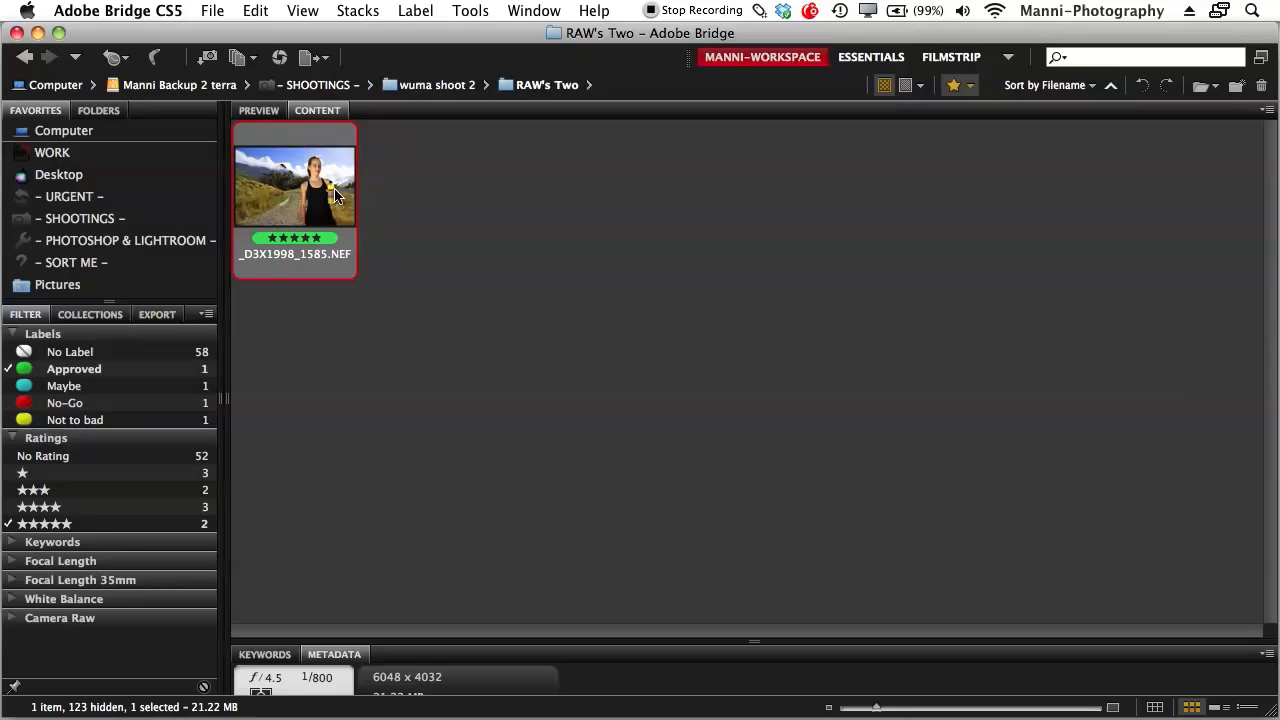
click(366, 181)
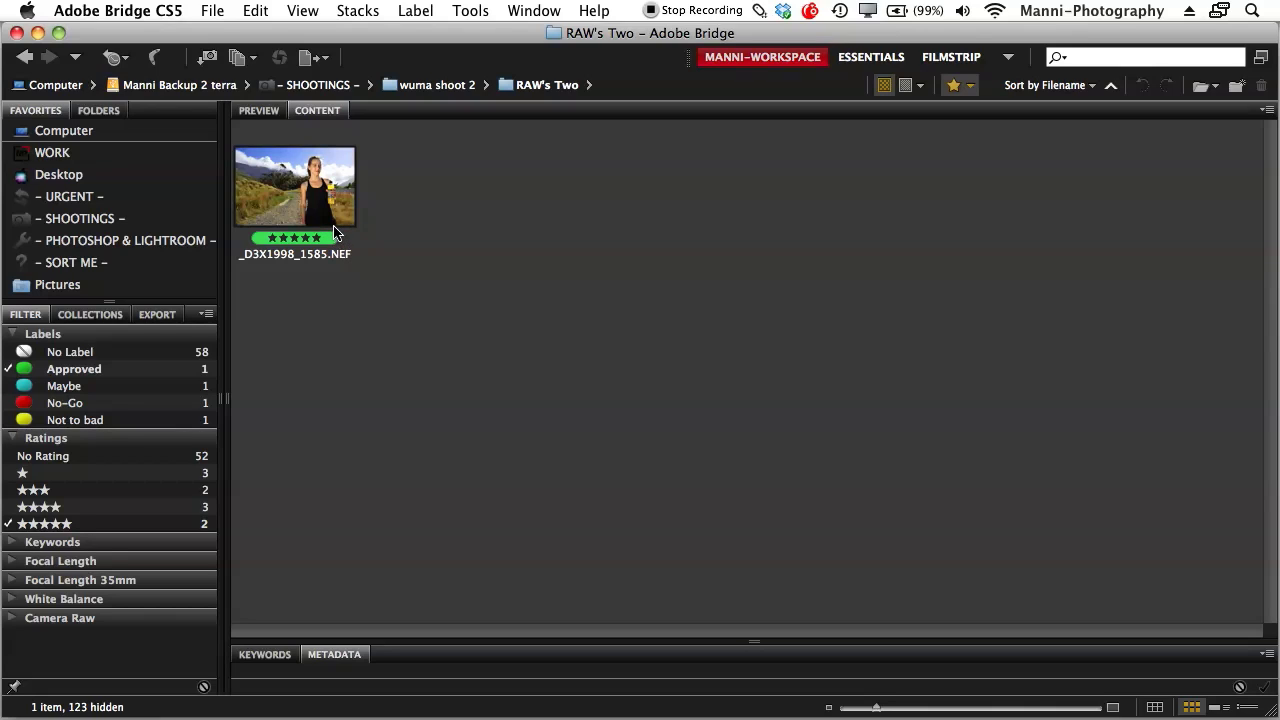
Extend the label filter to include No Label, Maybe, No-Go and Not to bad photos
click(8, 352)
click(9, 386)
click(9, 403)
click(9, 420)
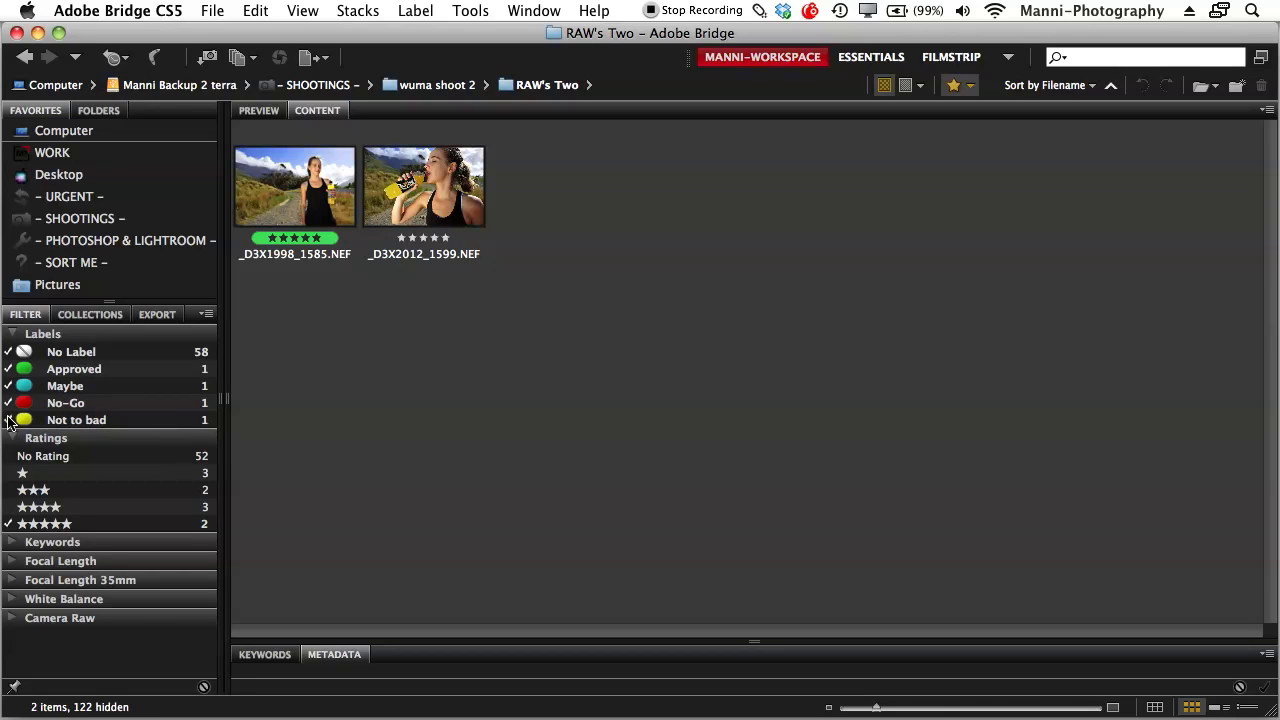
Add one-star, unrated, three-star and four-star photos back to the rating filter
click(10, 473)
click(9, 456)
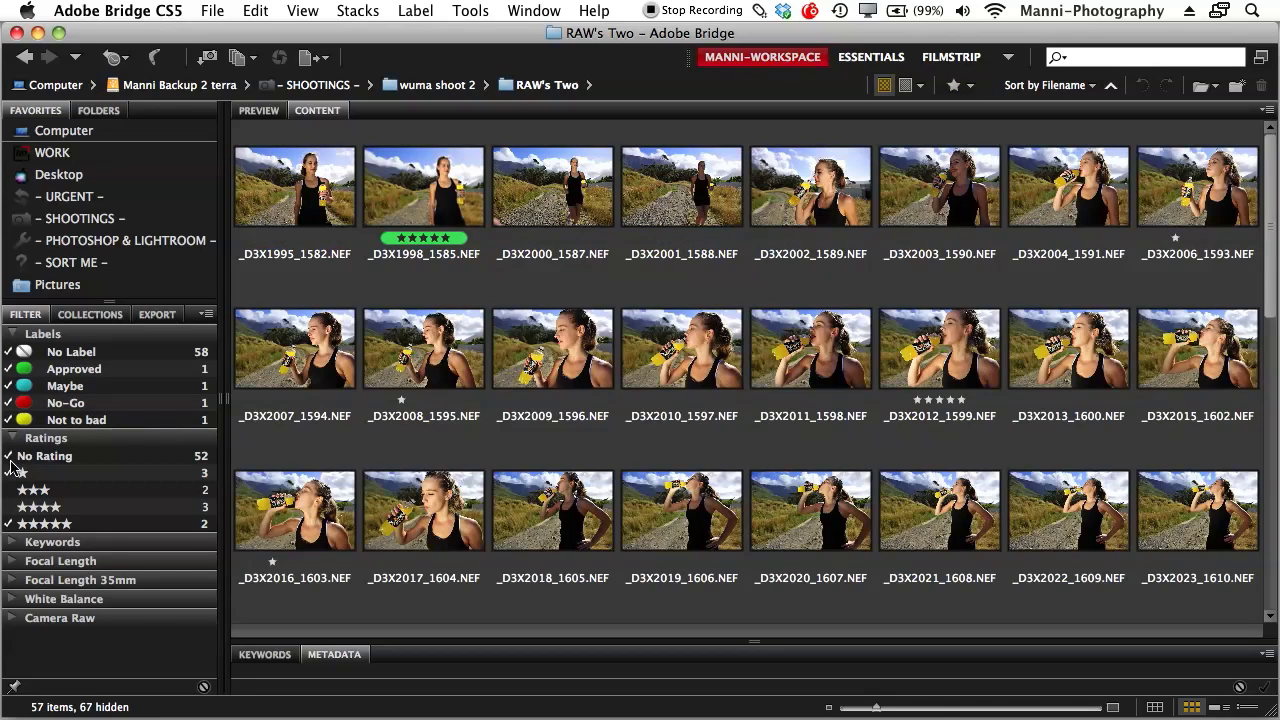
click(9, 490)
click(9, 507)
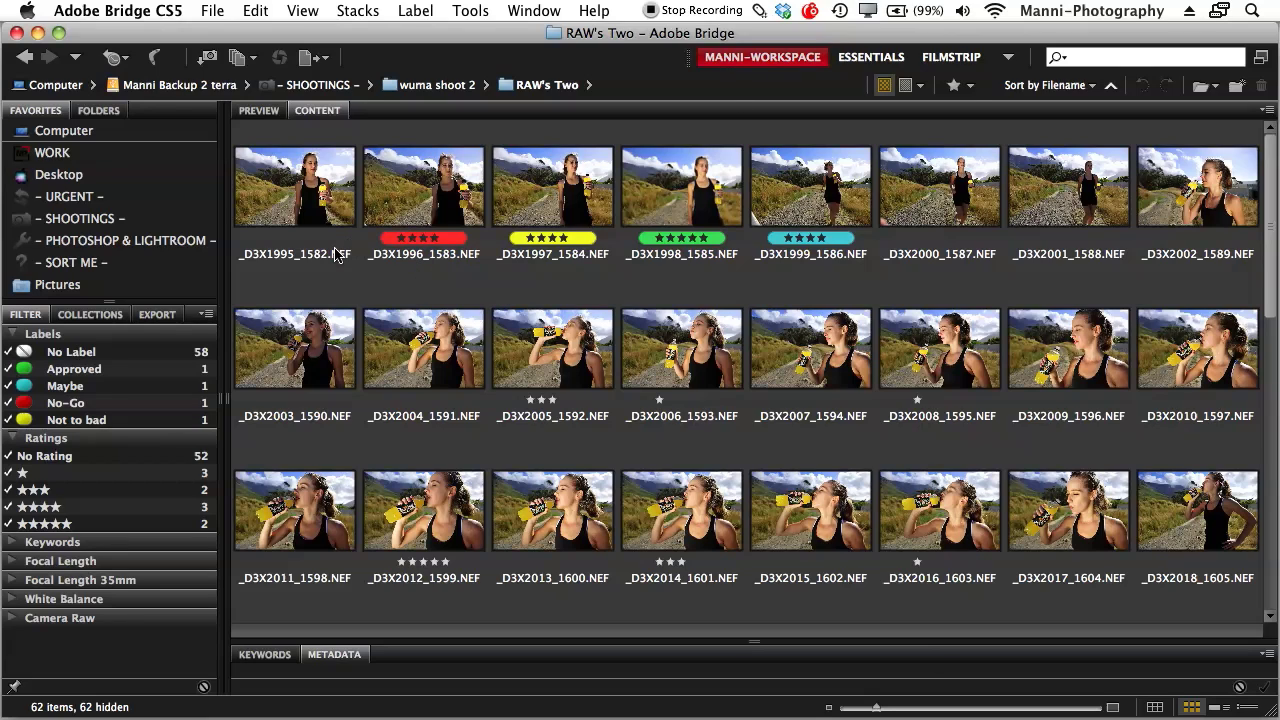
Select _D3X1995_1582.NEF, _D3X1997_1584.NEF and _D3X1999_1586.NEF together, and reduce the selection to _D3X1995_1582.NEF alone
click(352, 197)
super+click(537, 183)
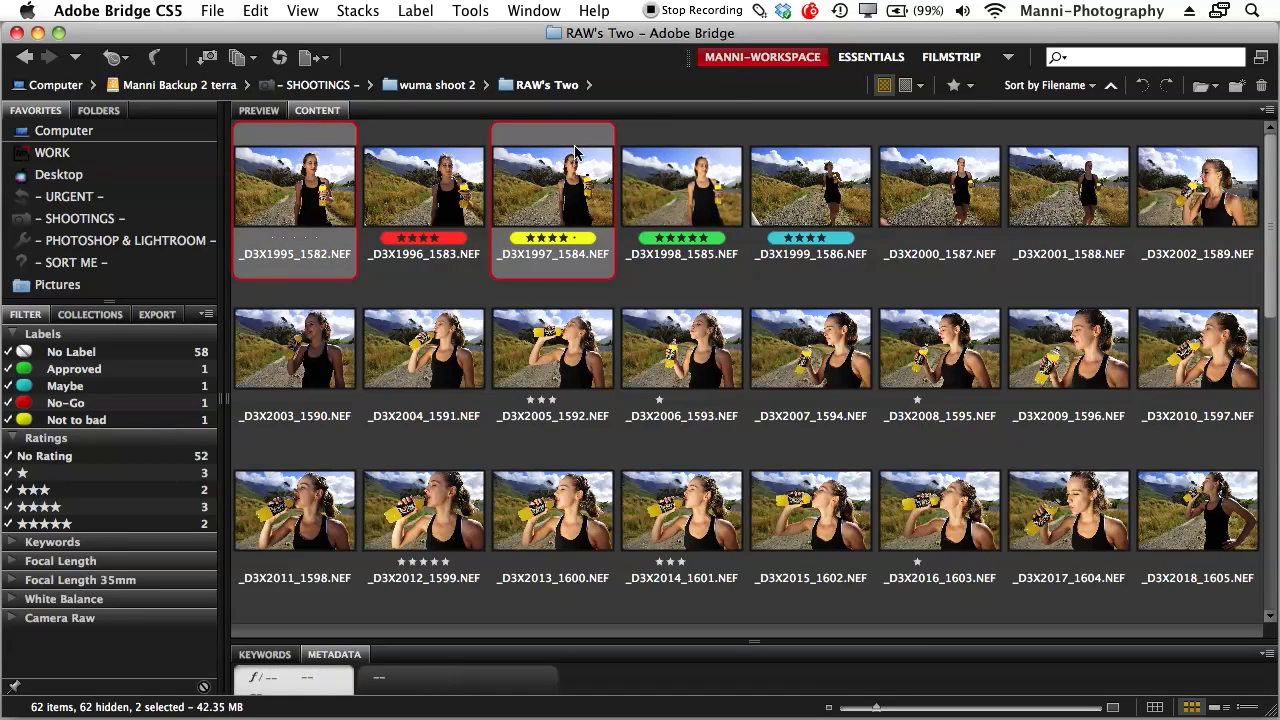
super+click(828, 197)
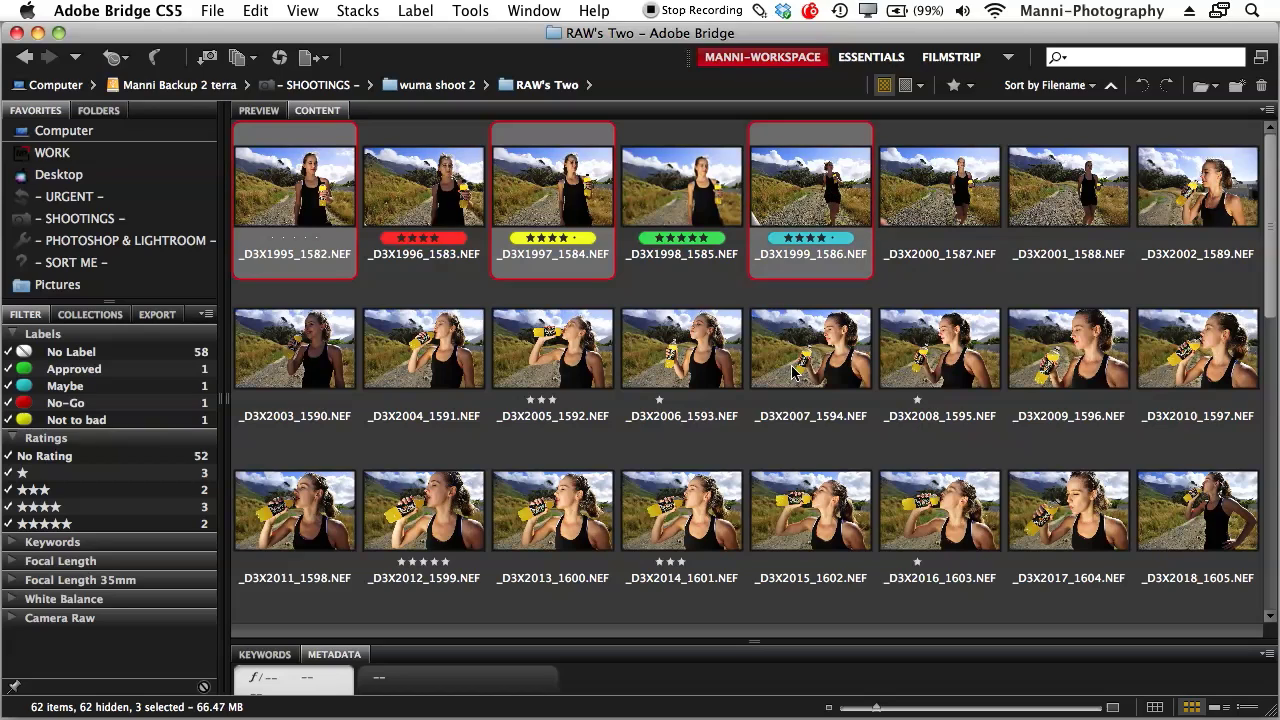
click(390, 182)
click(304, 176)
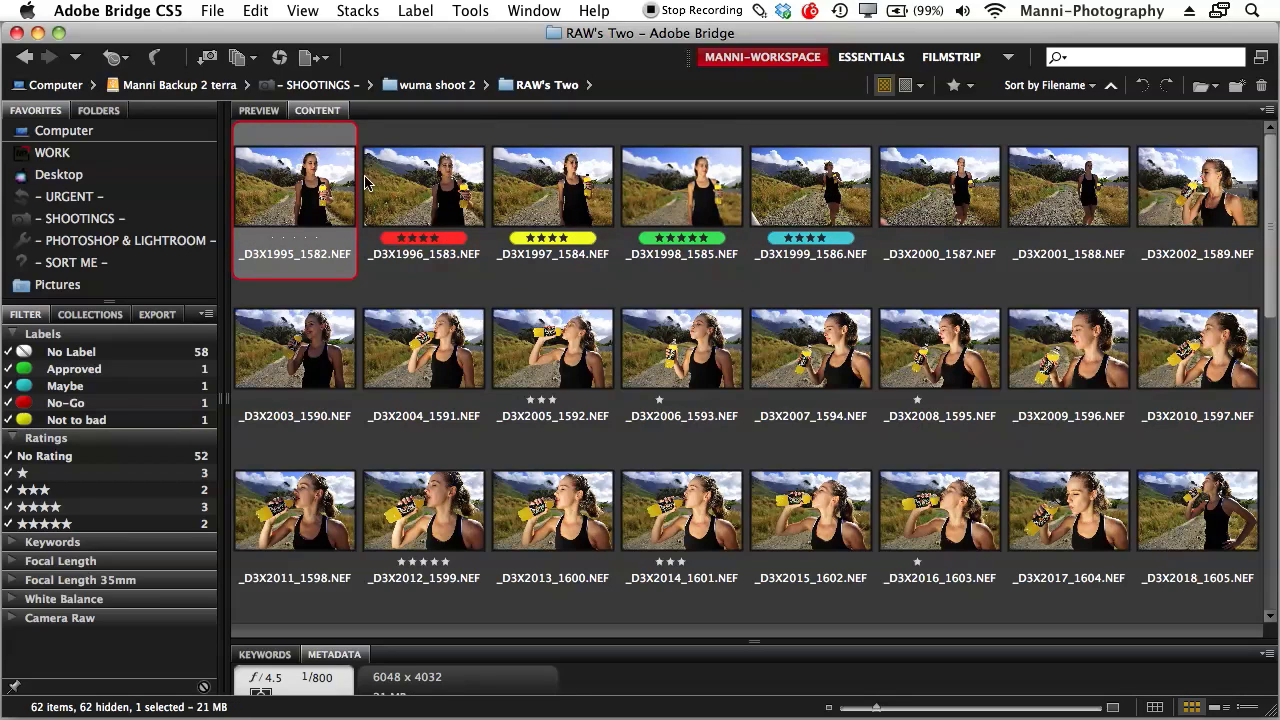
Select the photos from _D3X1995_1582.NEF through _D3X2018_1605.NEF as a range, and select every photo in the folder instead
shift+click(1208, 545)
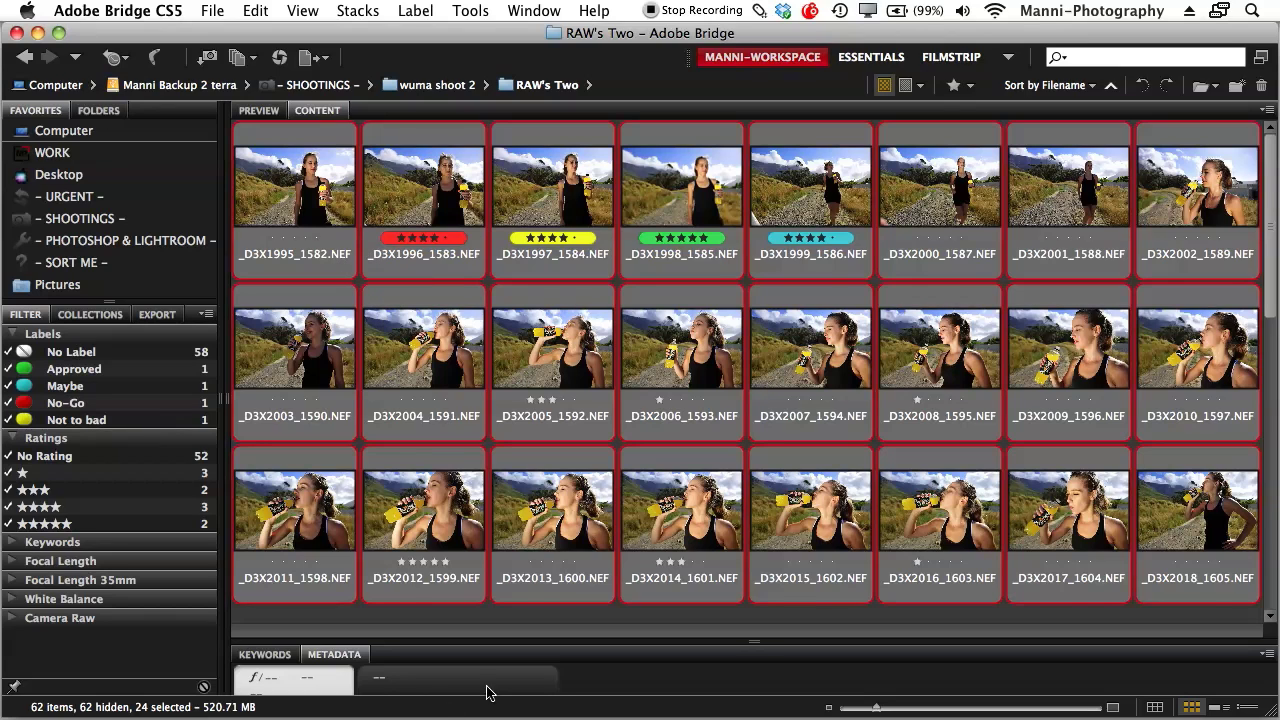
key(Tab)
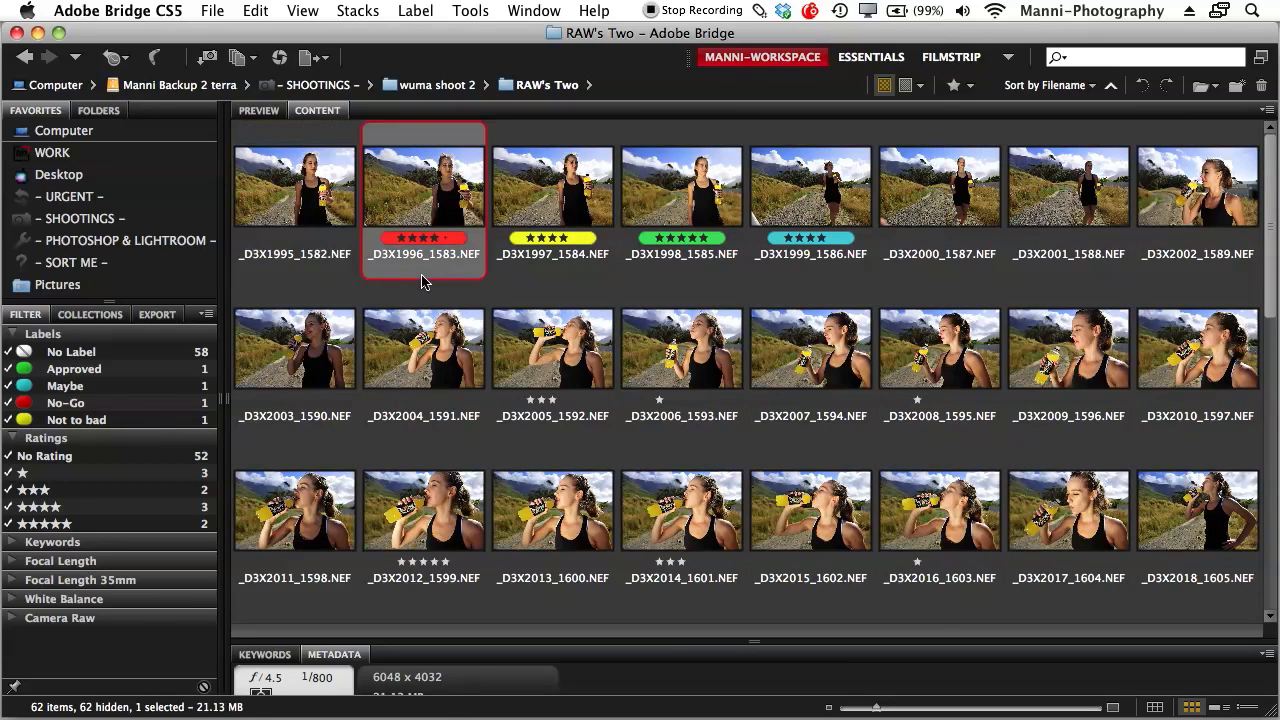
click(338, 226)
key(super+a)
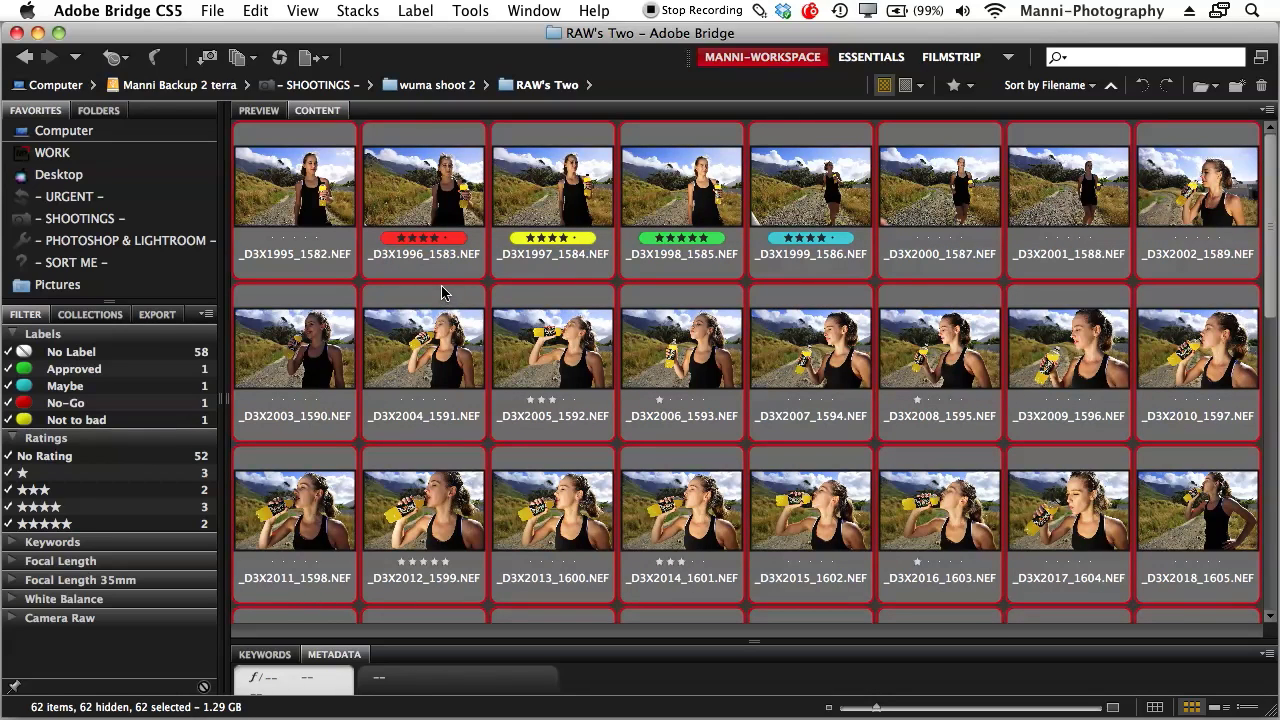
Apply the Not to bad label to all the selected photos
right_click(424, 172)
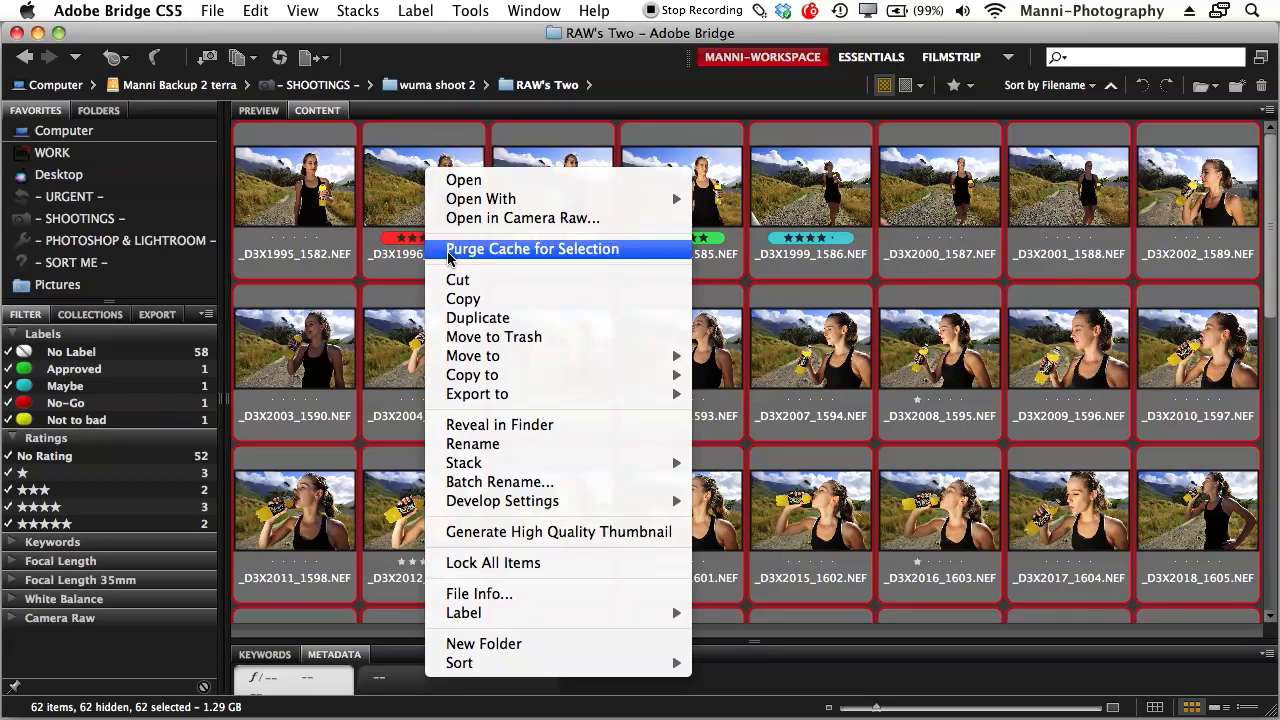
mouse_move(484, 614)
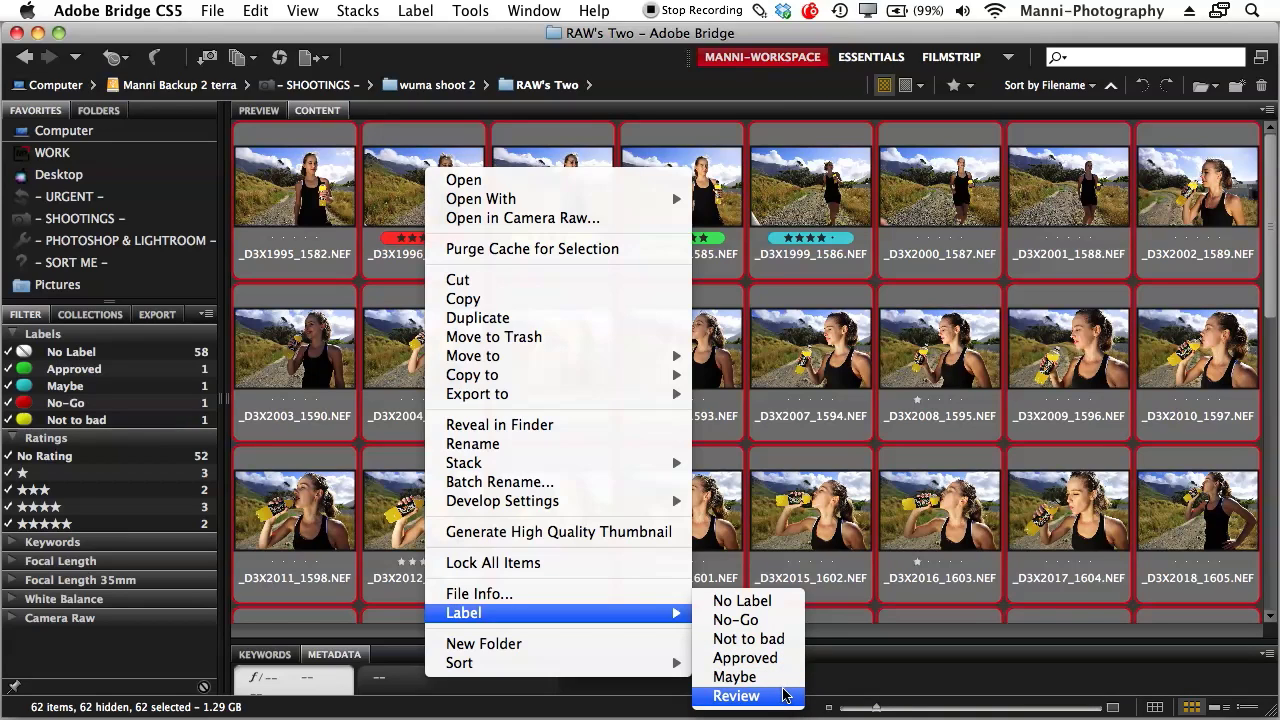
click(748, 638)
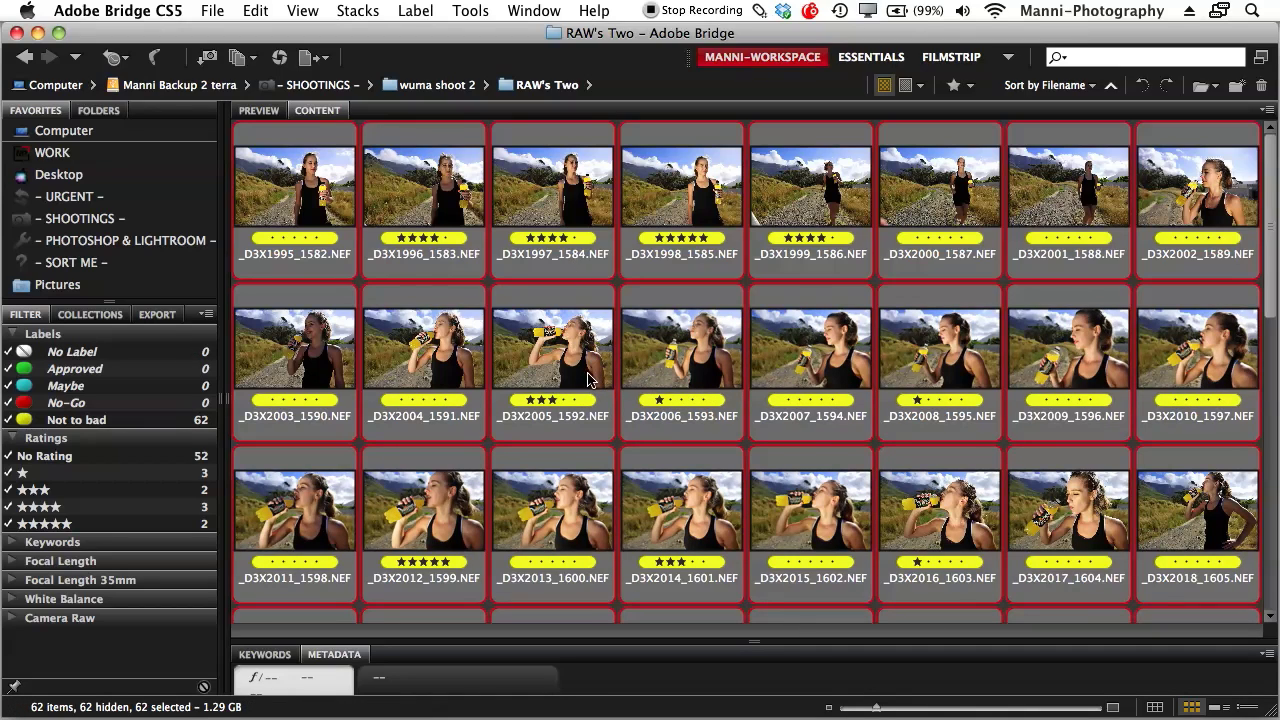
Rate all the selected photos five stars, and clear their star ratings again
click(544, 401)
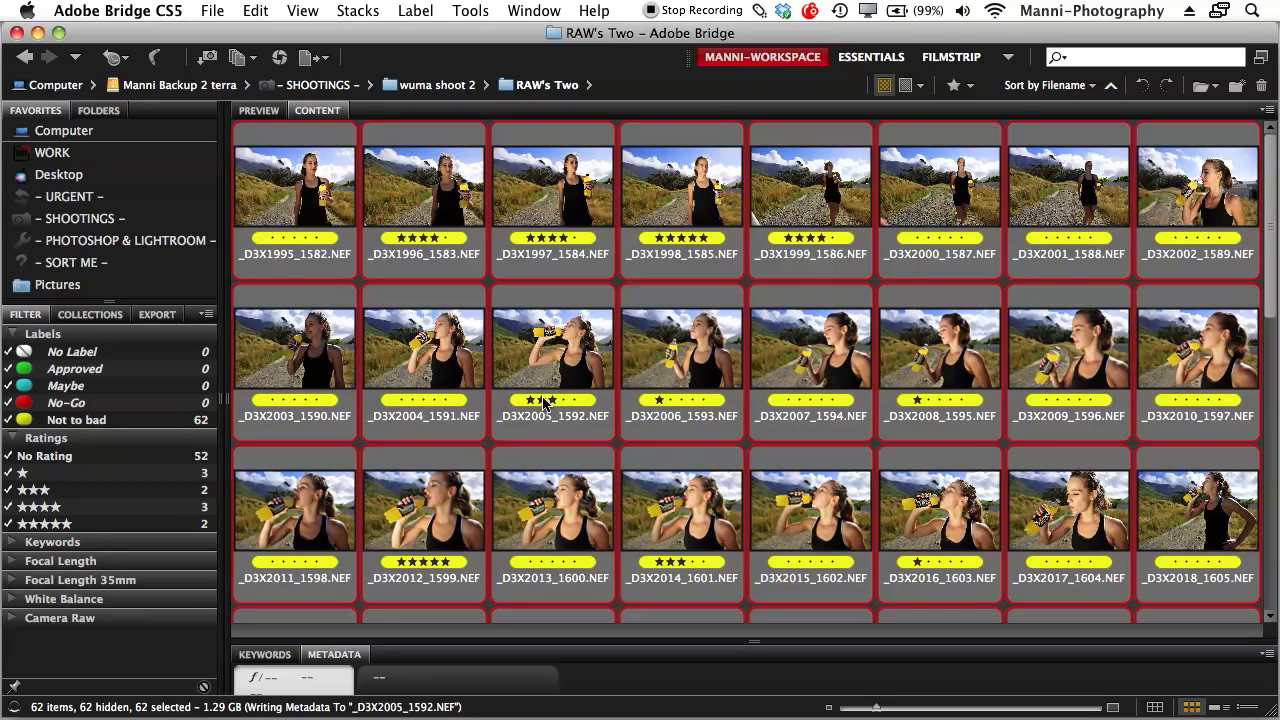
key(super+5)
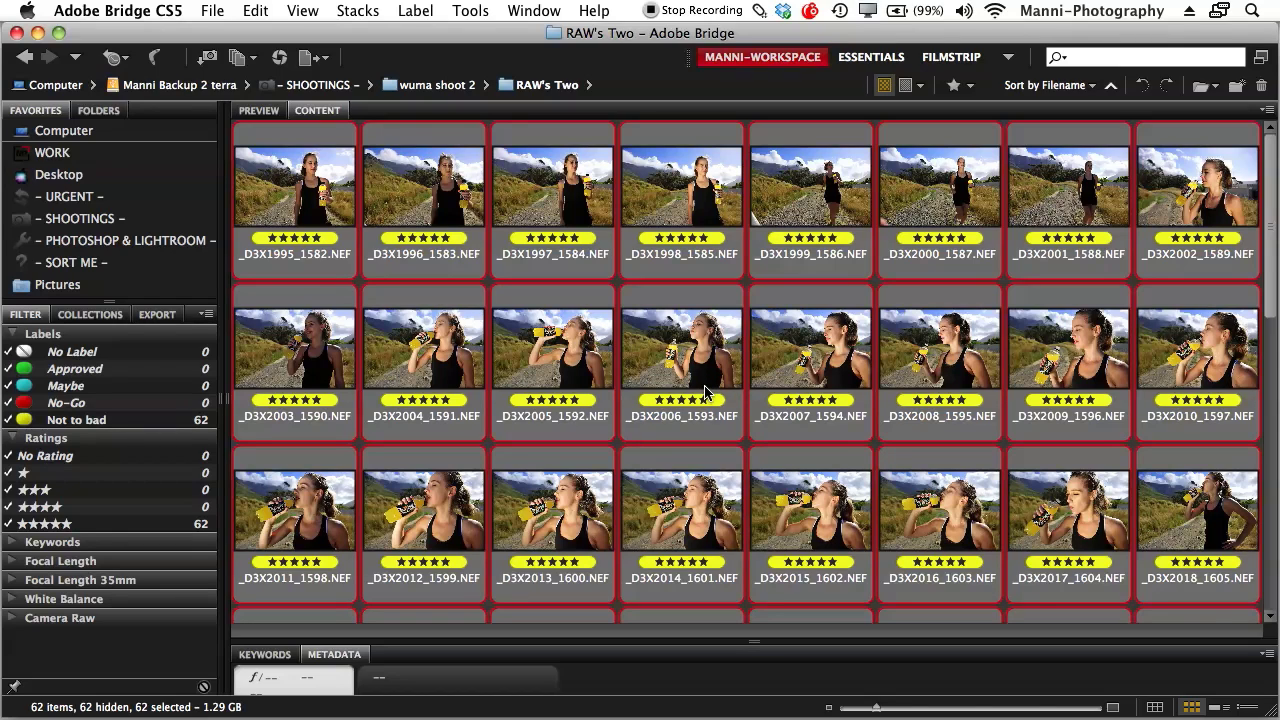
key(super+0)
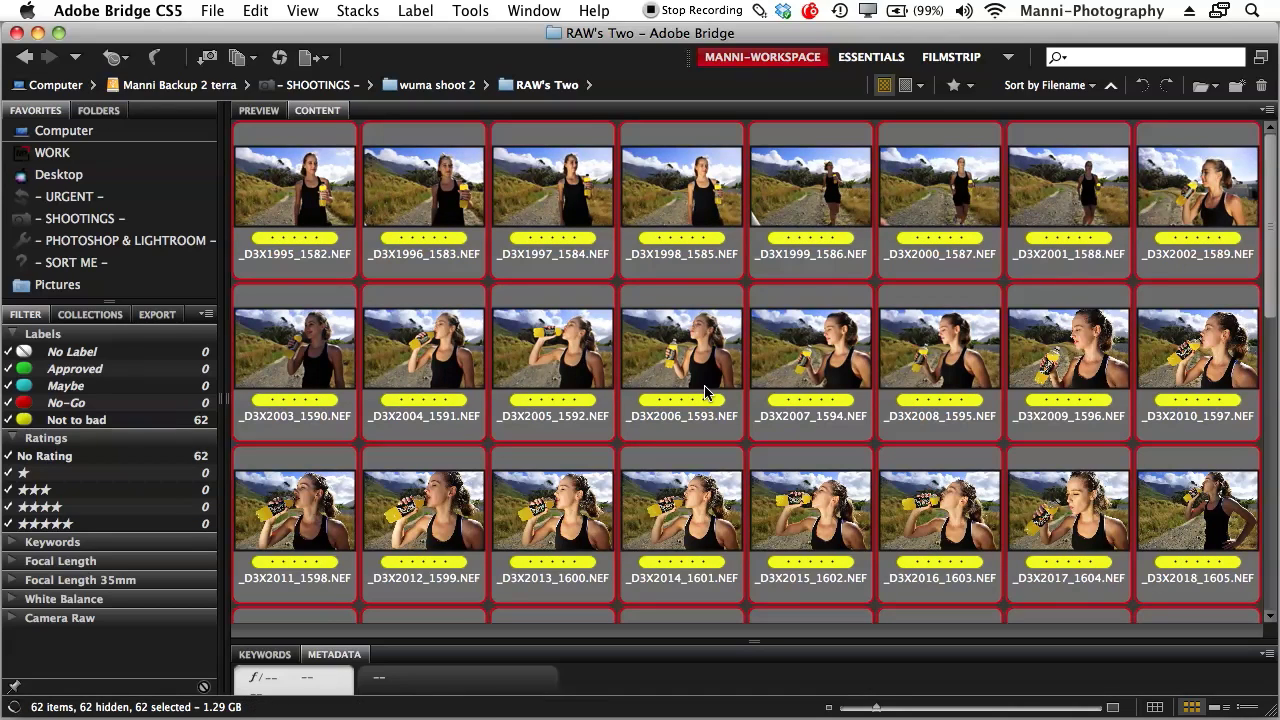
Remove the colour label from all the selected photos by setting them to No Label
right_click(549, 210)
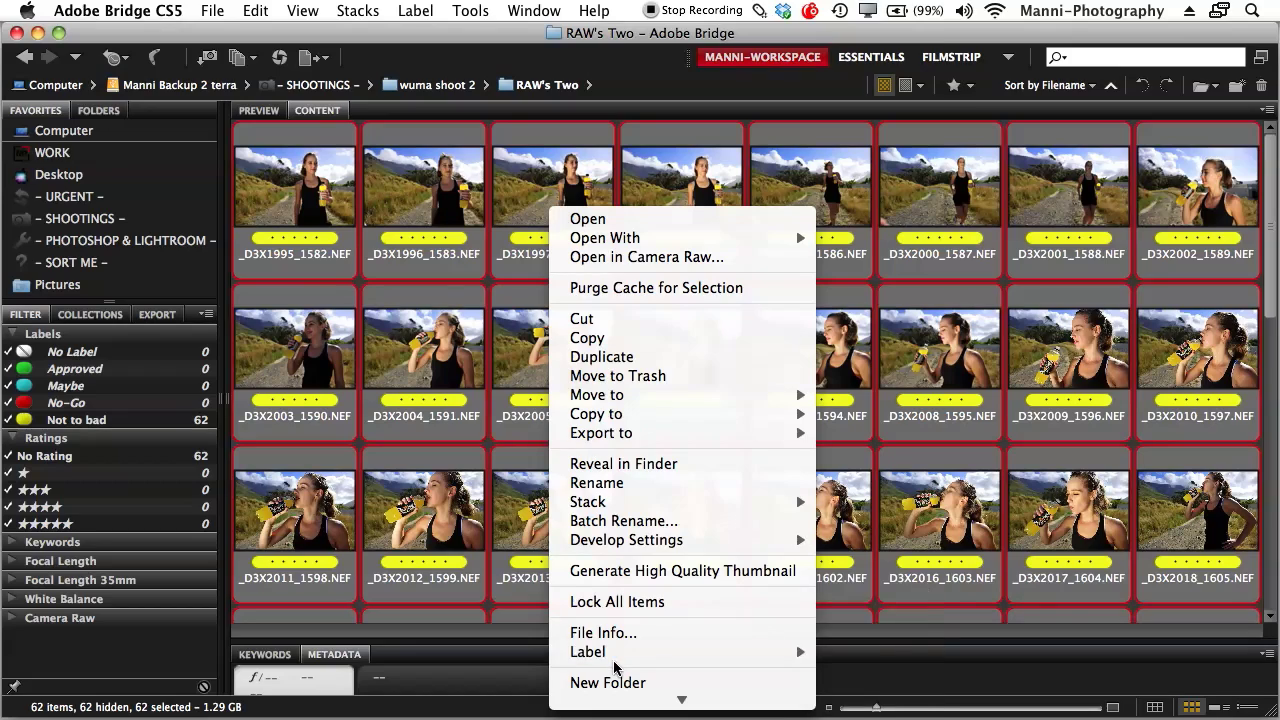
mouse_move(612, 654)
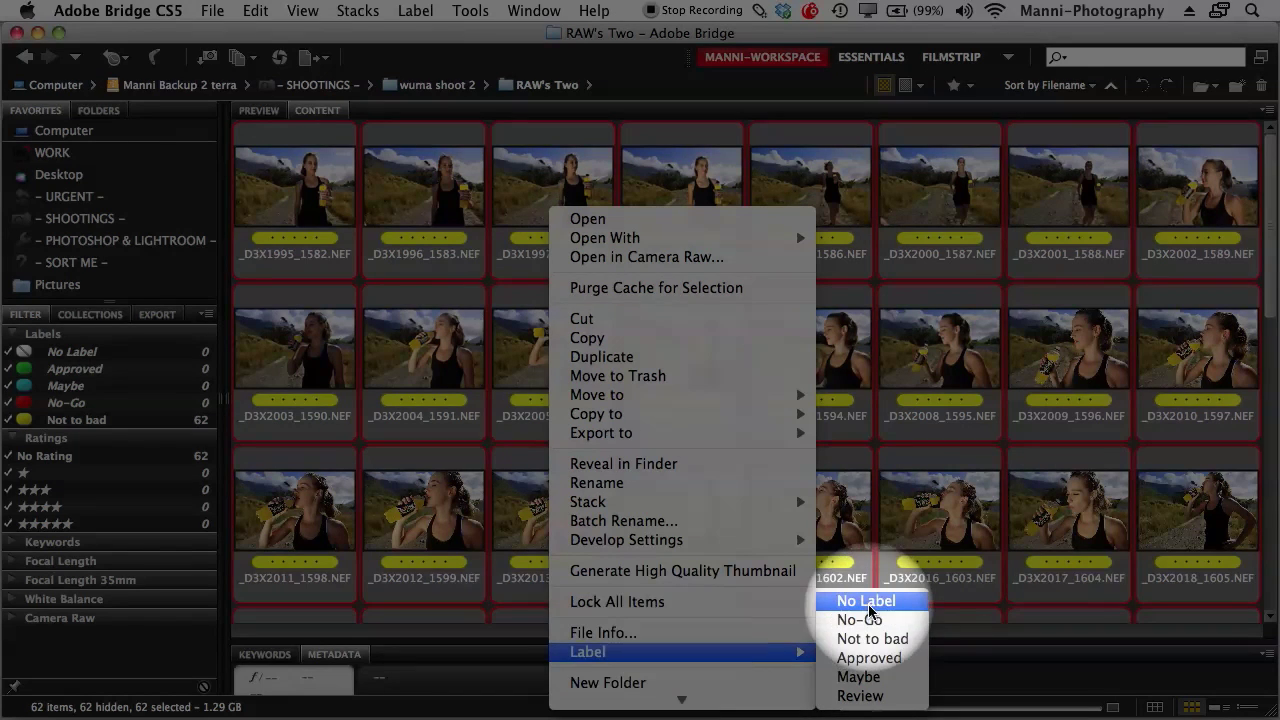
click(864, 600)
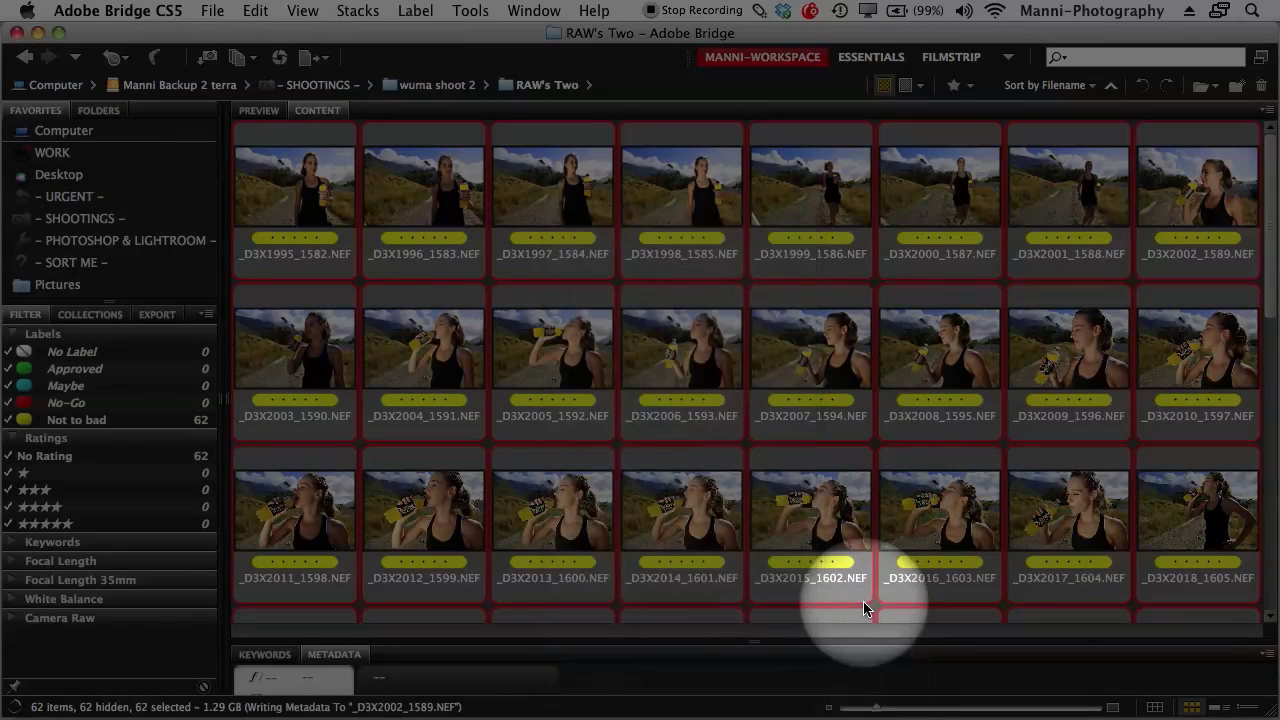
Reduce the selection to _D3X1995_1582.NEF alone, leaving the name of _D3X1996_1583.NEF unedited
click(338, 263)
key(Right)
key(Return)
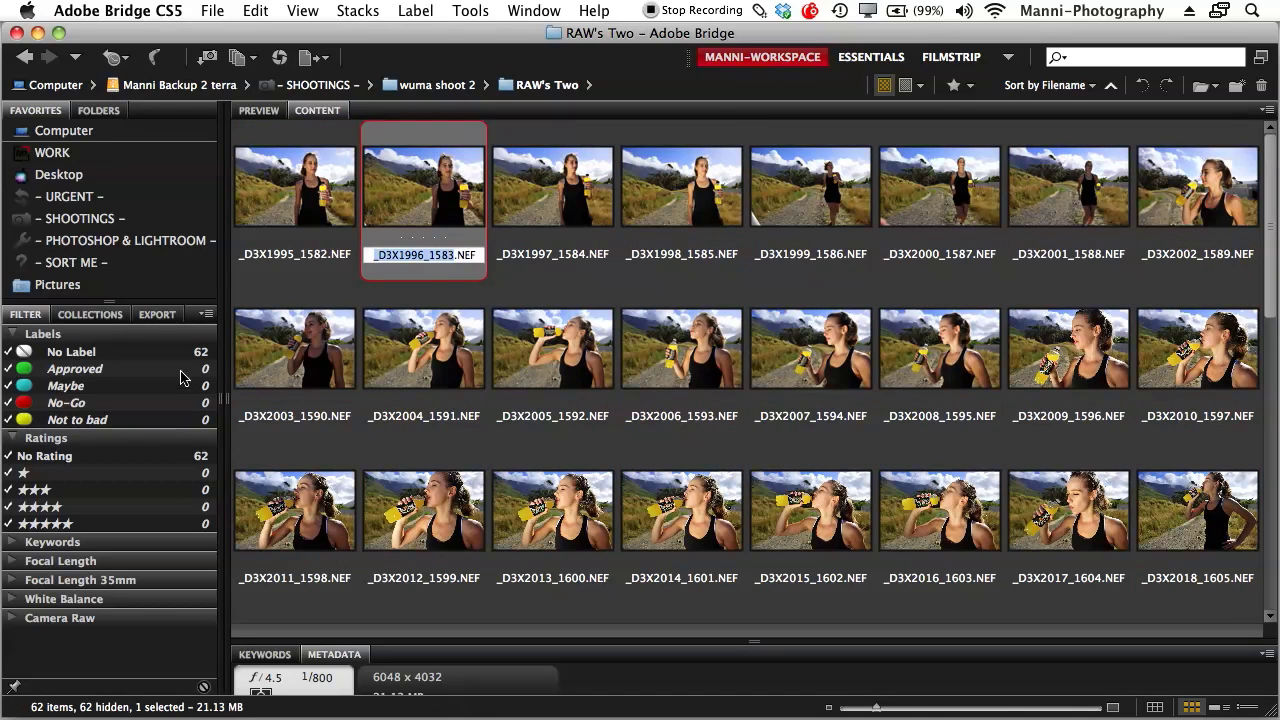
click(331, 281)
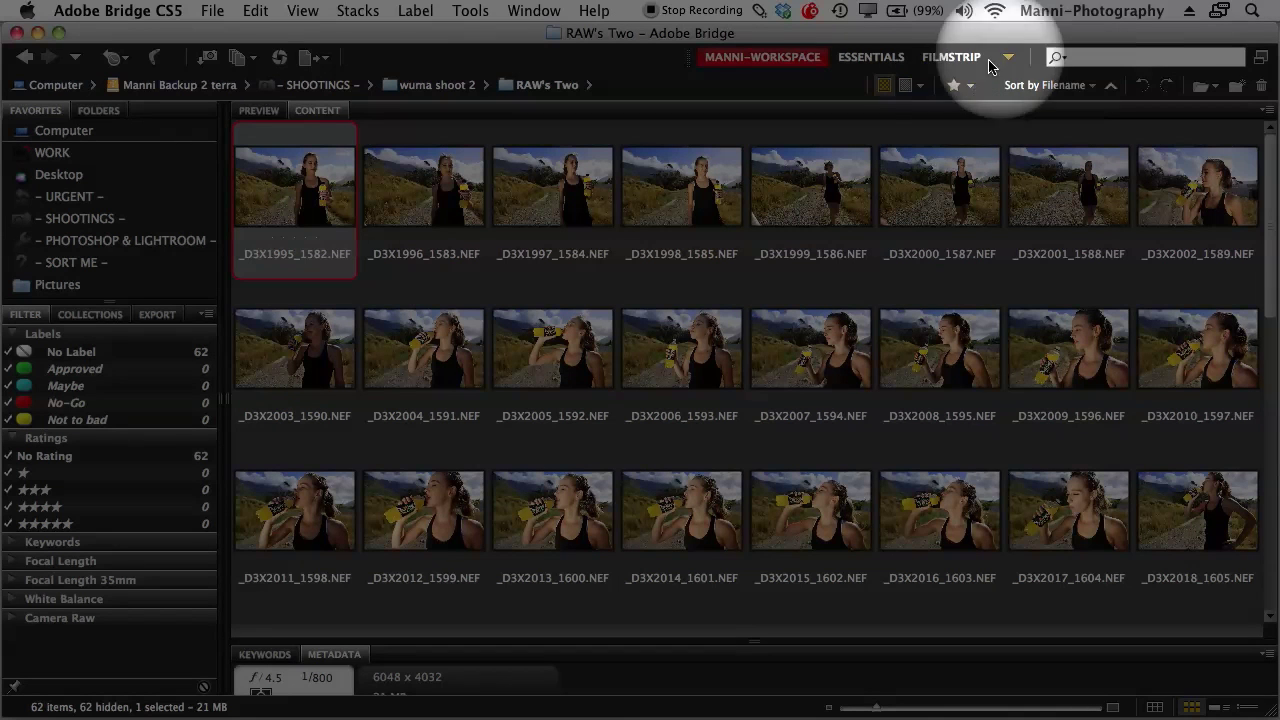
Review the quick filter options for star ratings, rejected items and labels without applying one
click(969, 87)
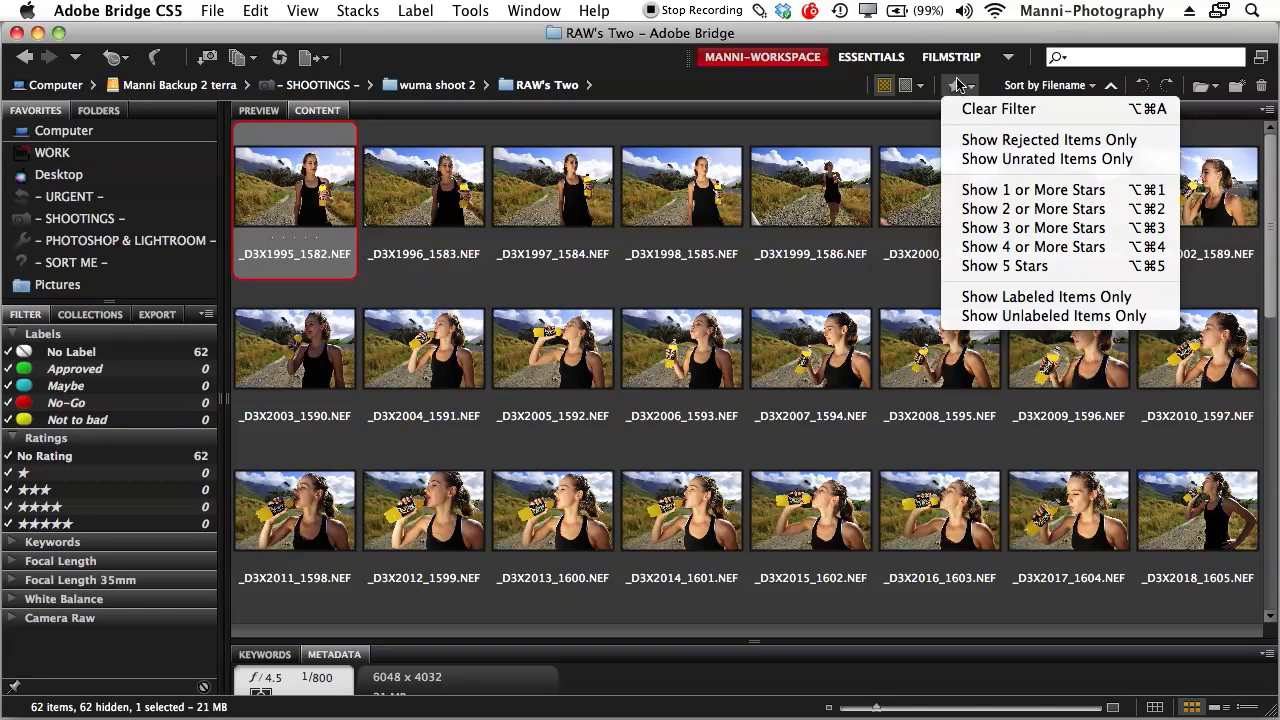
click(699, 137)
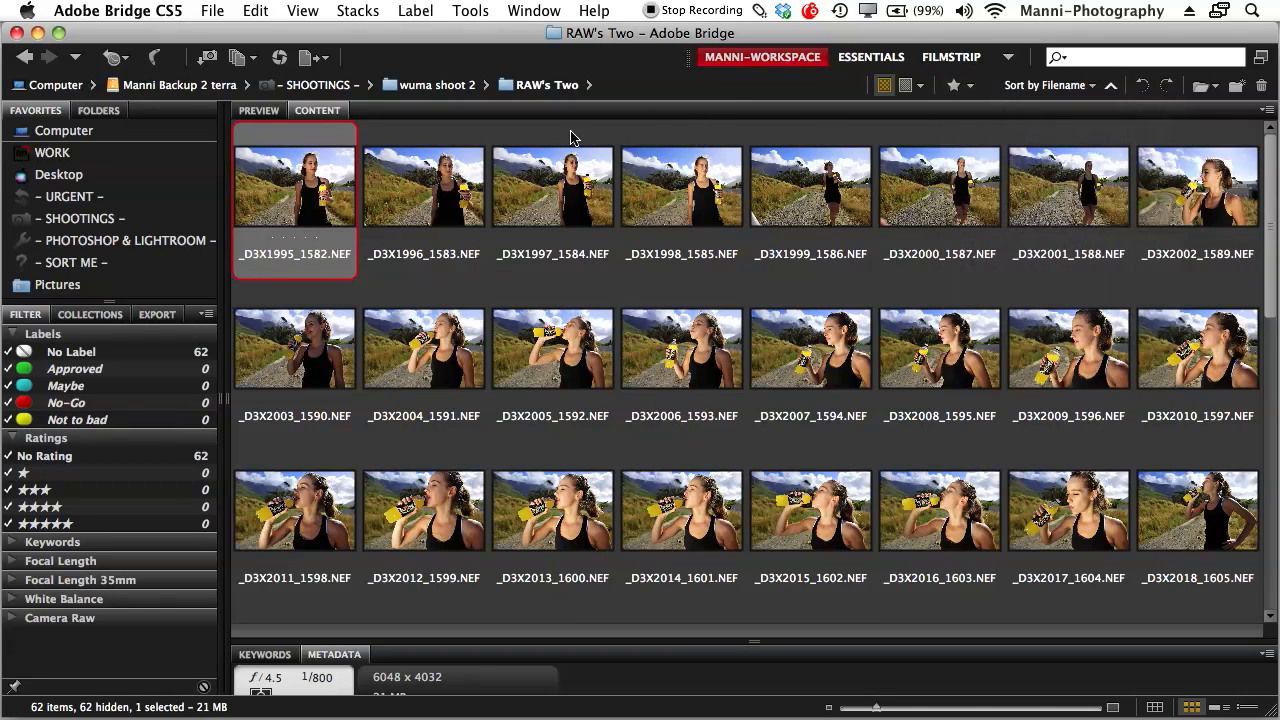